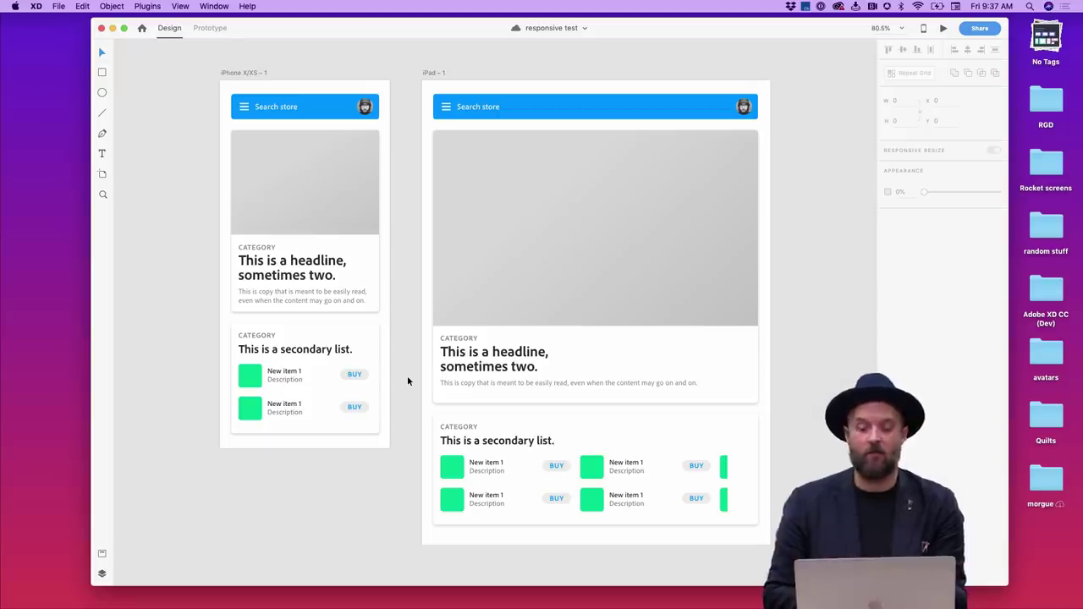
Drag the iPad artboard farther right, widening the gap to the iPhone artboard
scroll(358, 513, down, 5)
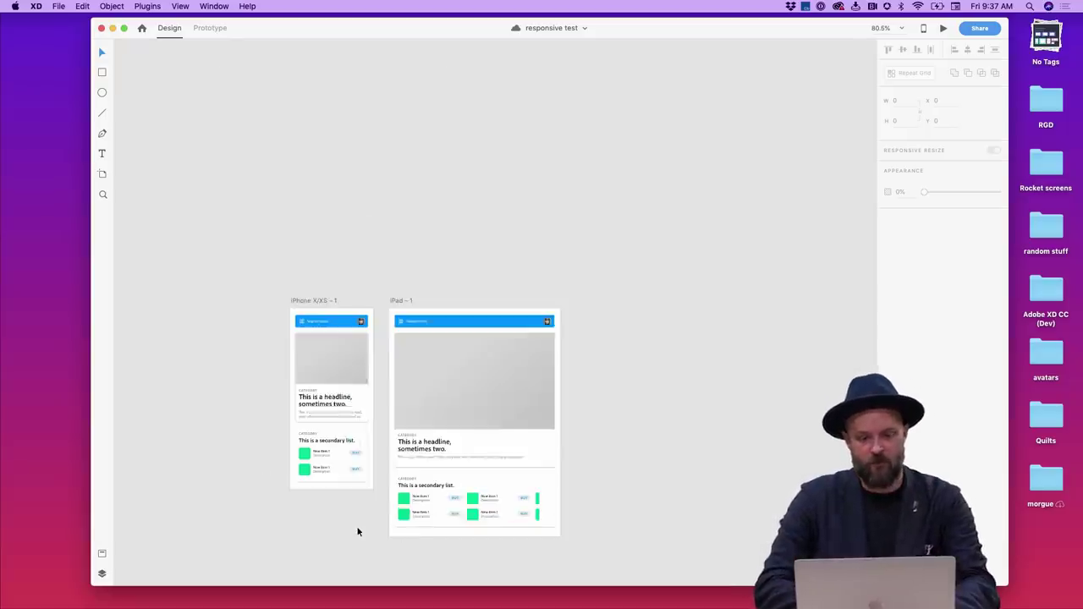
scroll(459, 346, down, 3)
scroll(459, 346, left, 3)
scroll(505, 224, up, 5)
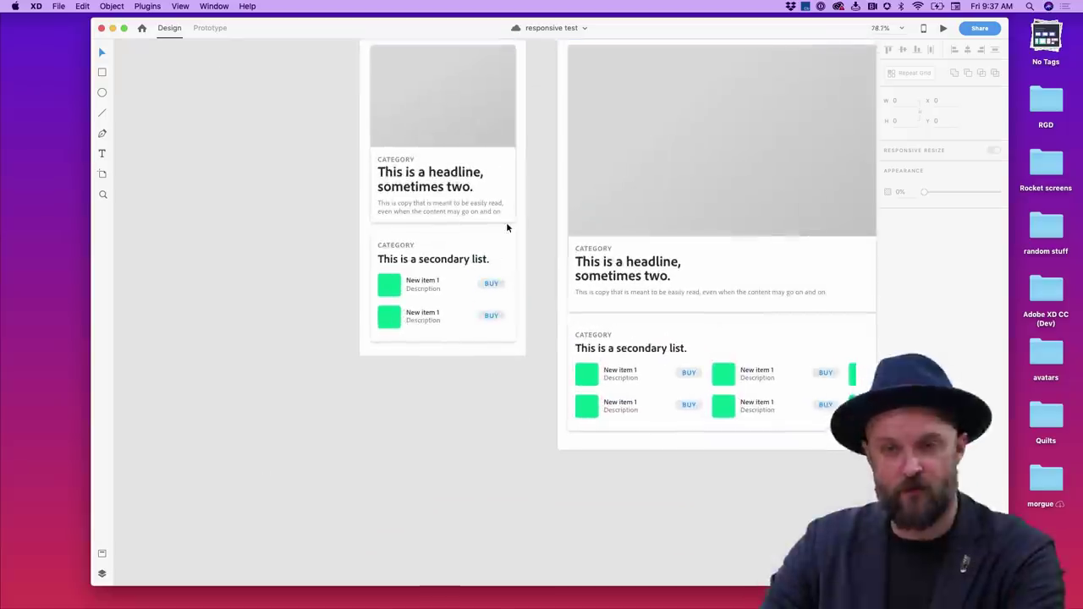
scroll(506, 222, up, 3)
scroll(506, 221, right, 2)
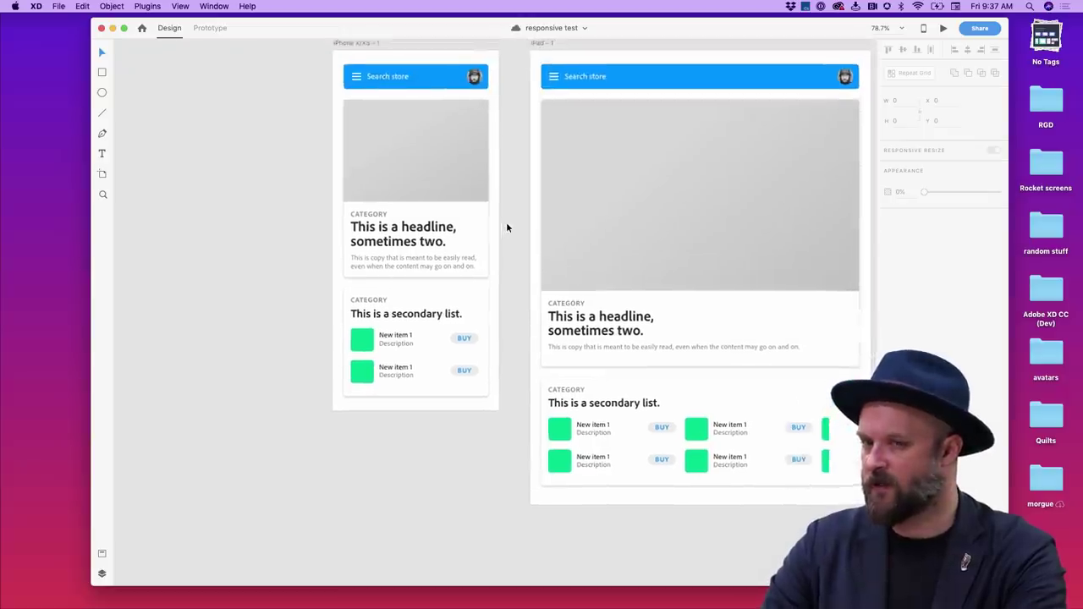
drag(499, 76, 784, 77)
scroll(672, 121, down, 2)
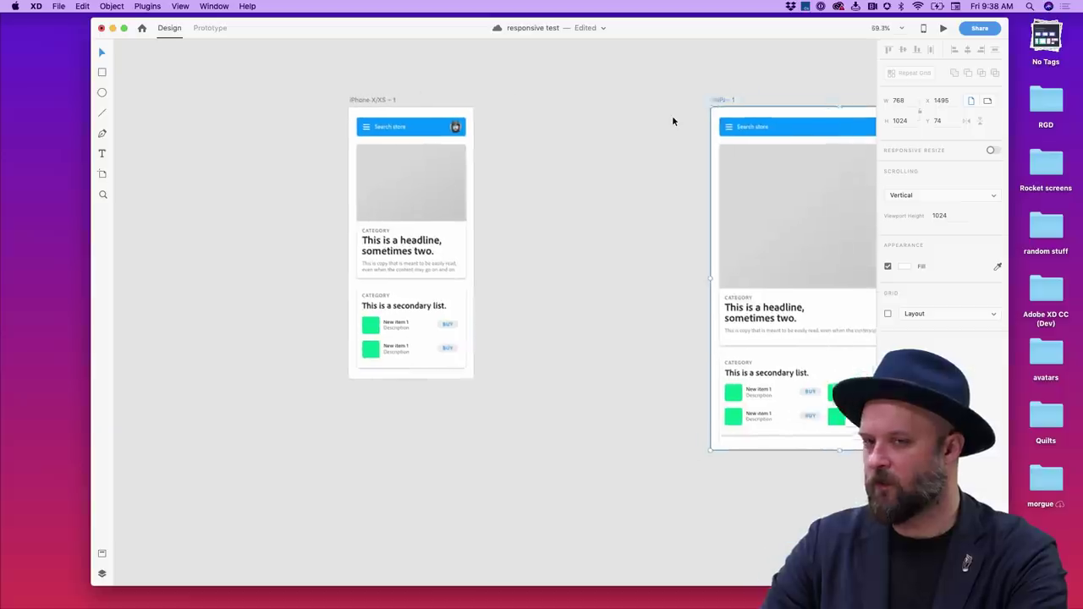
scroll(672, 121, right, 1)
drag(704, 104, 772, 109)
click(591, 118)
Select the Search store header bar on the iPhone artboard
scroll(547, 242, up, 3)
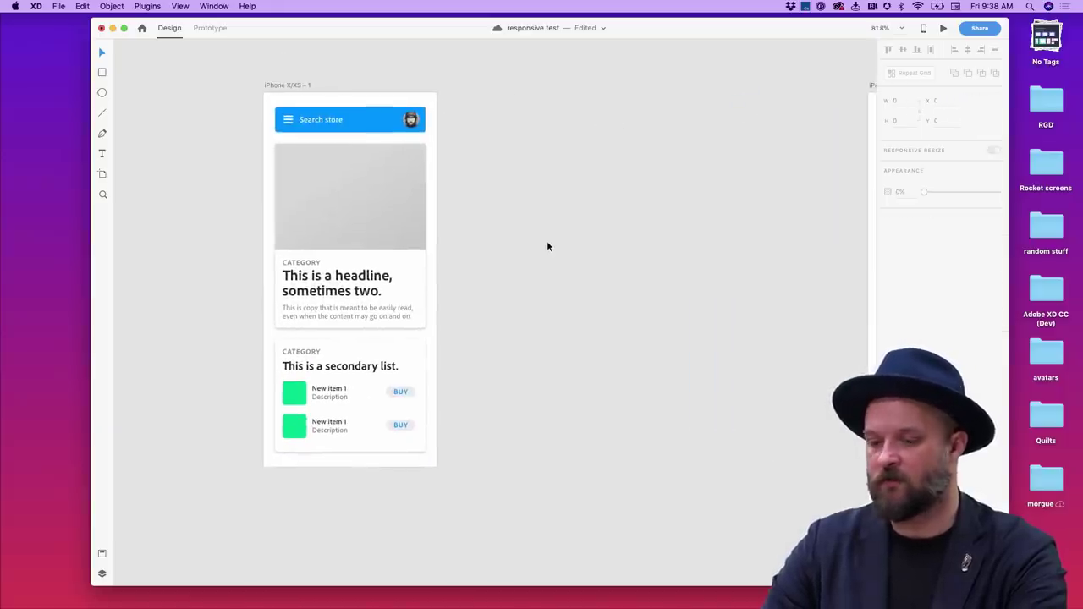
scroll(399, 115, right, 1)
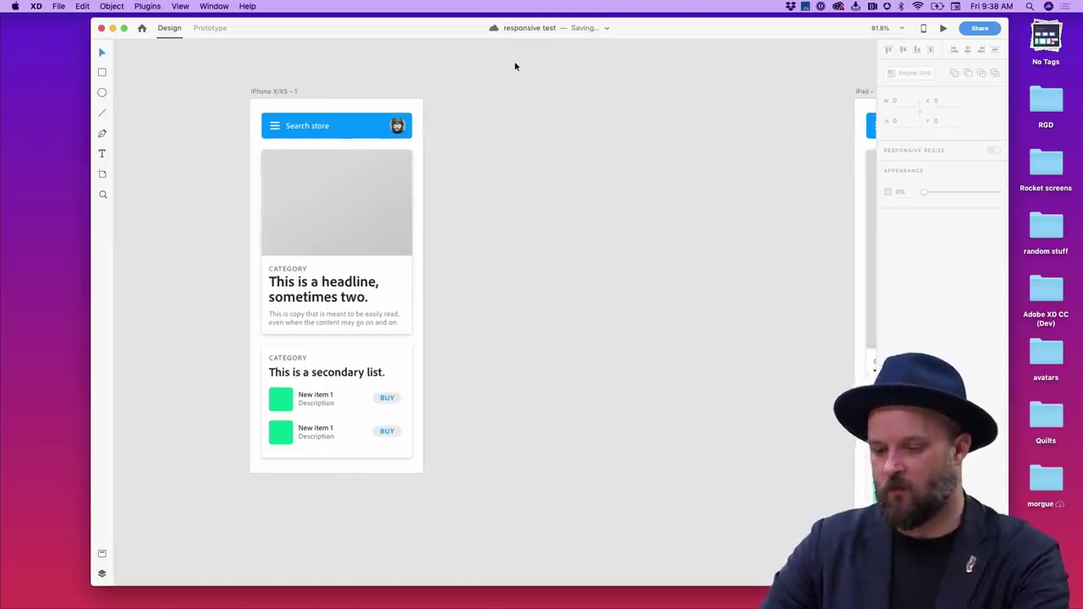
click(365, 125)
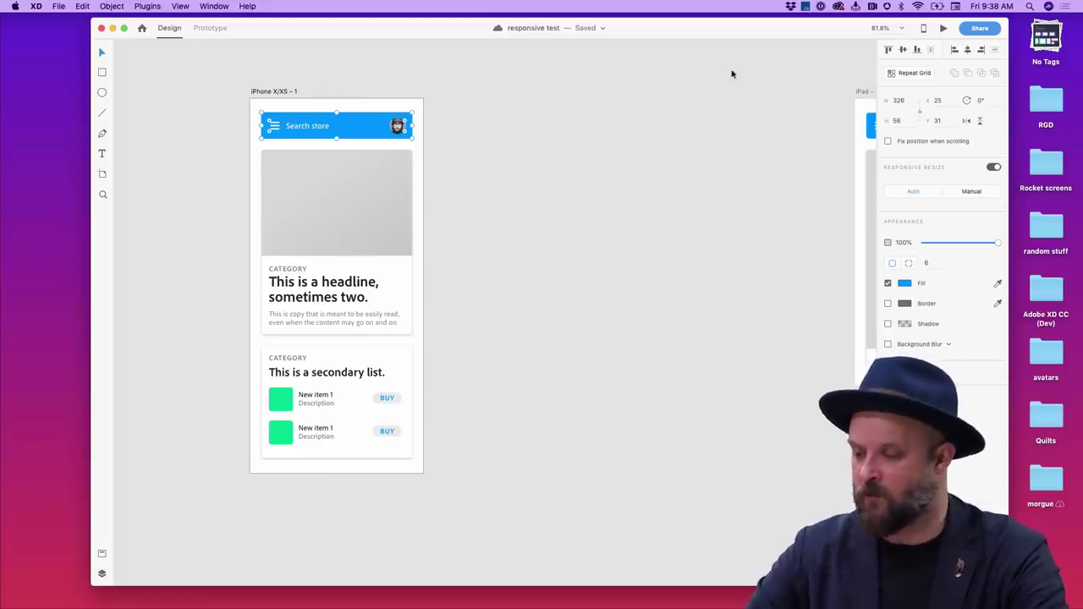
scroll(586, 194, left, 5)
scroll(586, 193, up, 1)
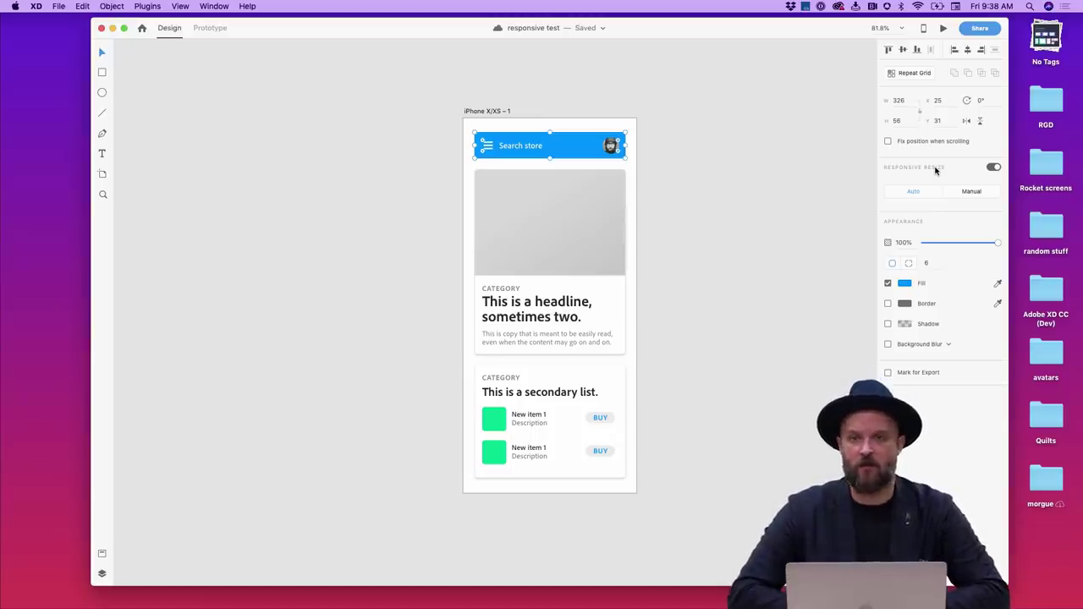
click(993, 168)
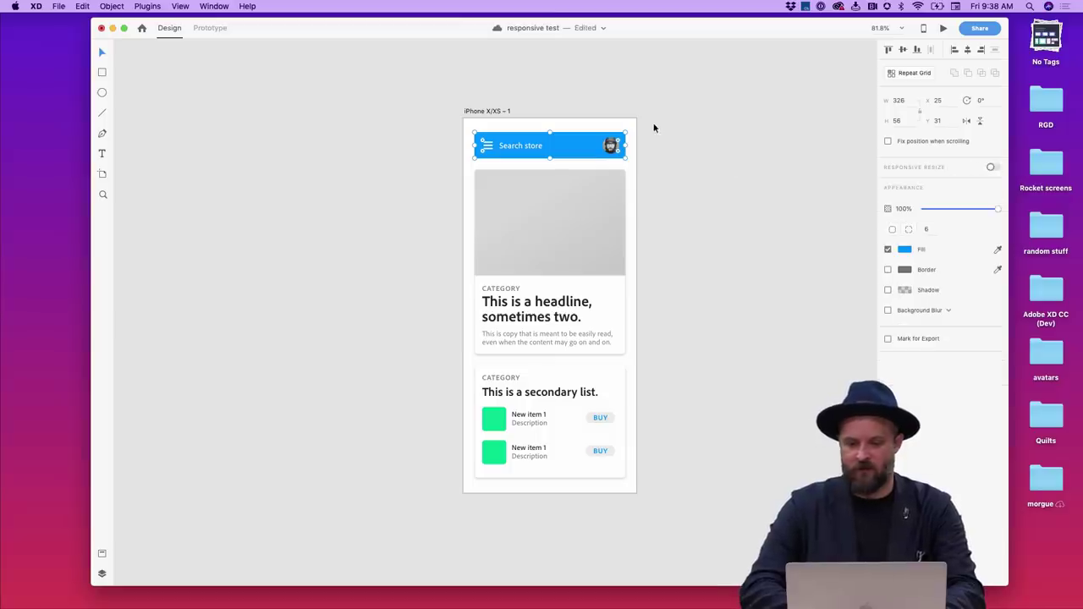
scroll(654, 127, up, 5)
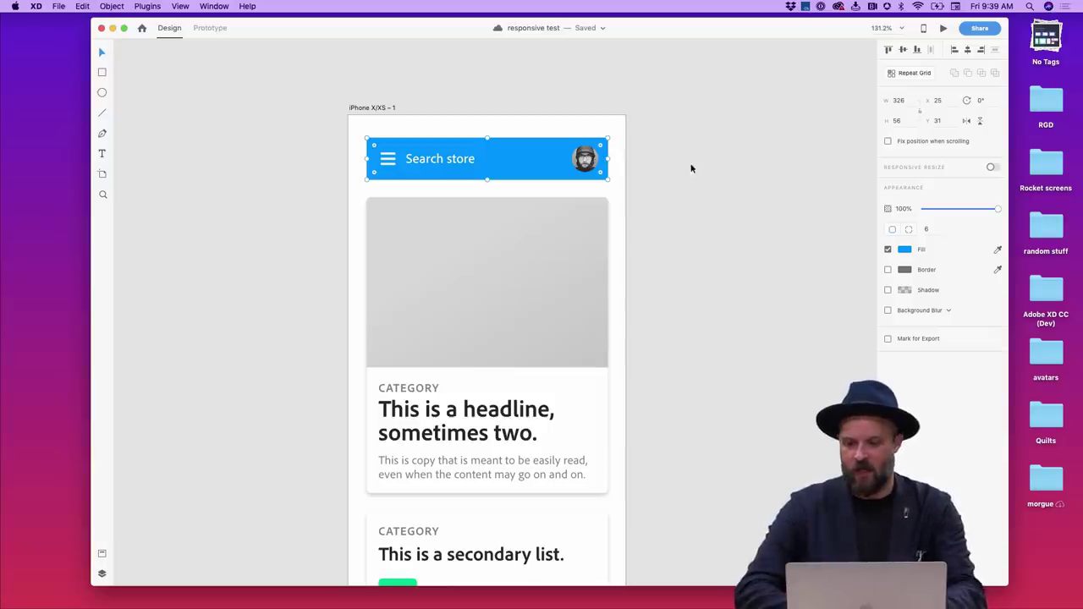
drag(623, 159, 645, 208)
key(super+z)
drag(341, 136, 607, 201)
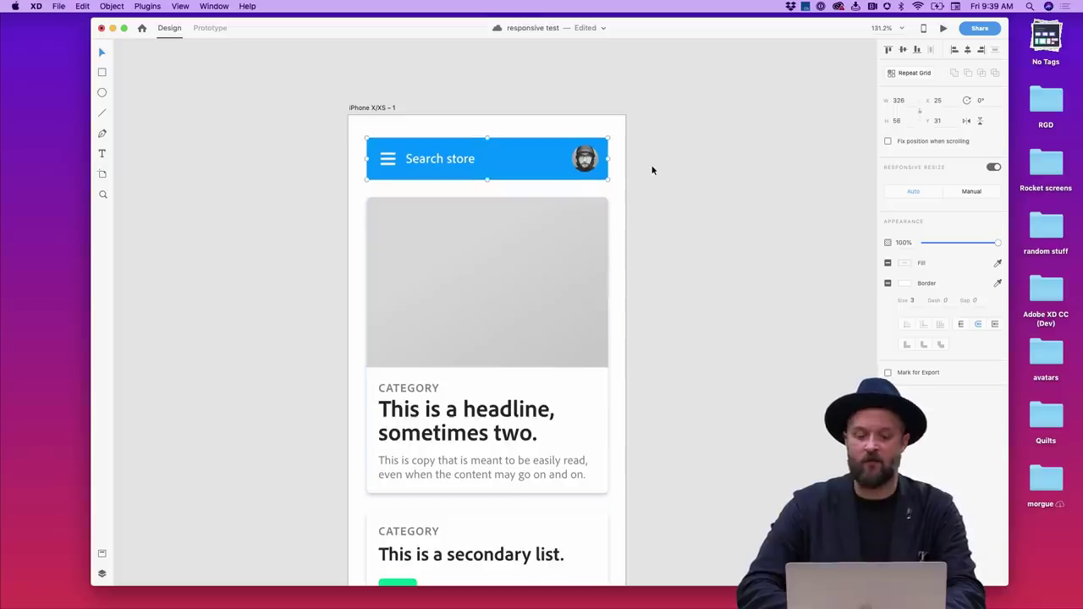
click(652, 170)
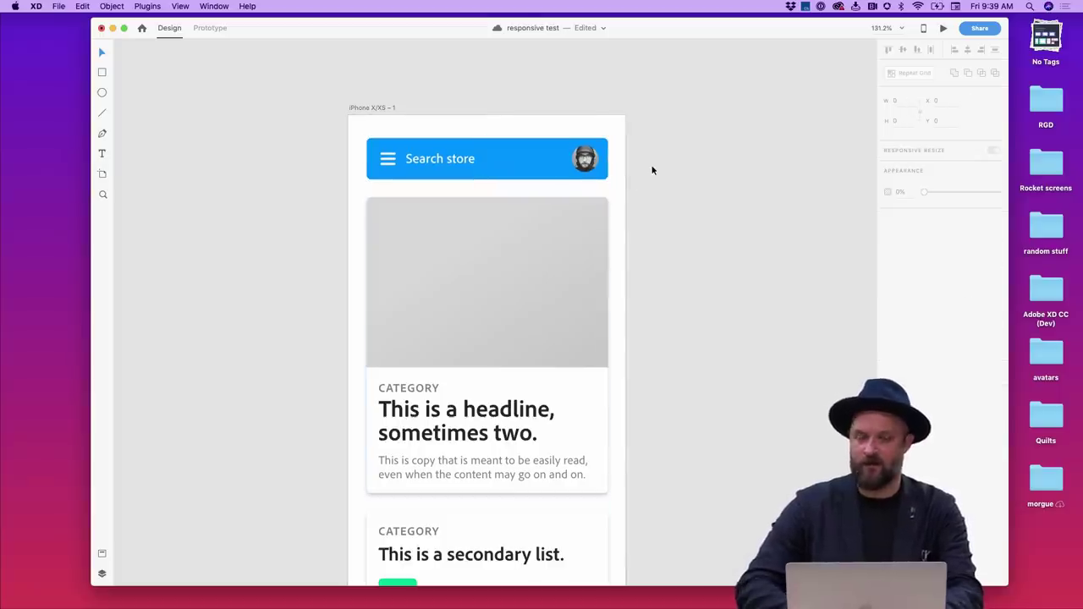
click(555, 174)
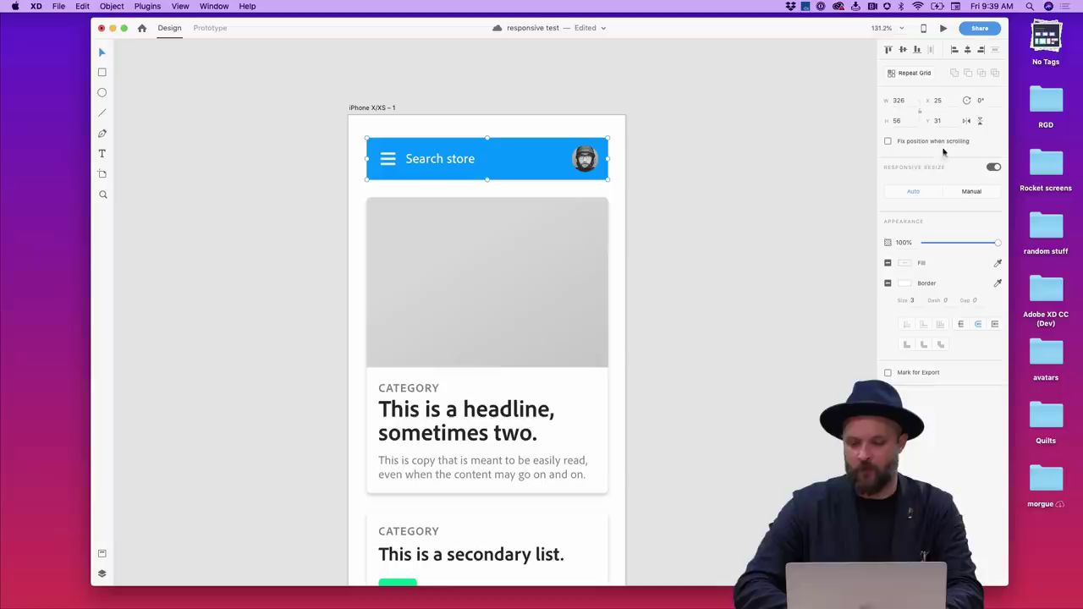
click(992, 168)
click(992, 168)
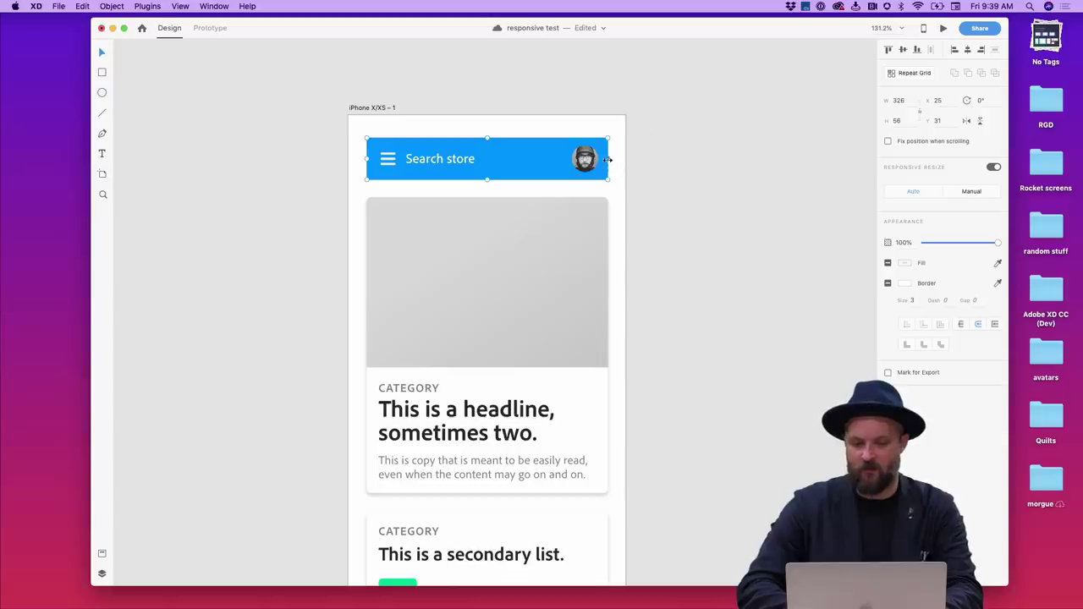
mouse_move(607, 159)
mouse_down()
mouse_move(705, 160)
mouse_move(583, 164)
mouse_move(606, 174)
mouse_up()
scroll(606, 174, down, 3)
scroll(606, 173, right, 3)
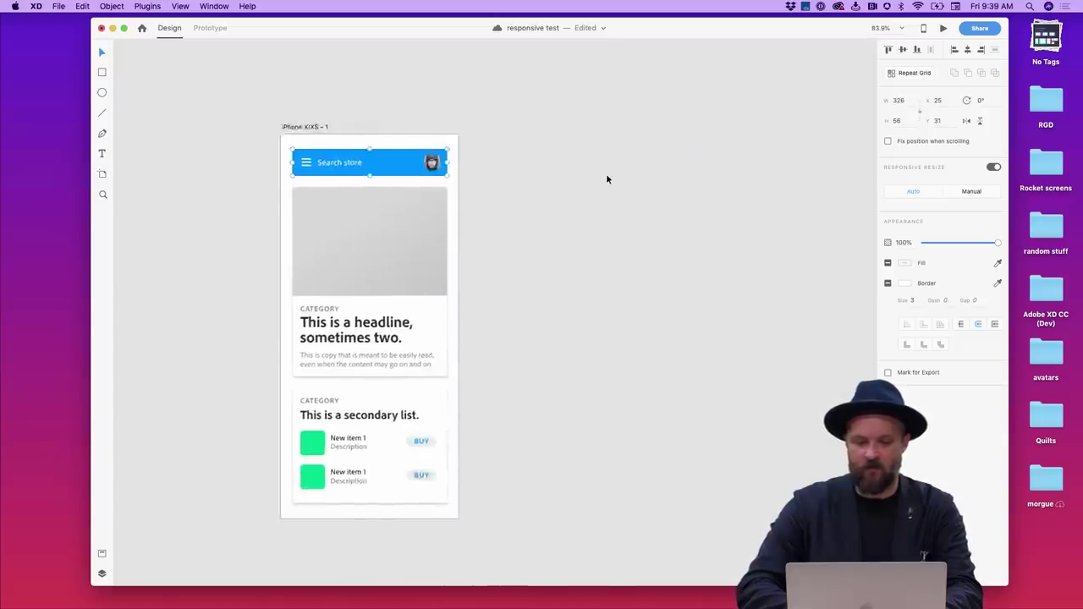
scroll(606, 174, down, 3)
Push the iPad artboard farther right to make room
click(314, 139)
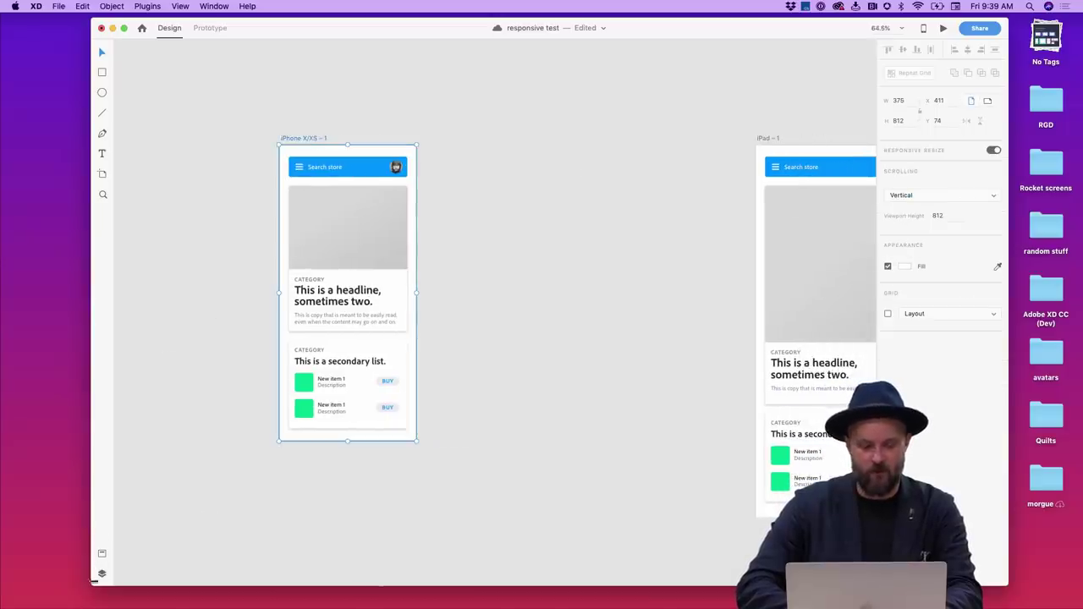
scroll(669, 138, down, 5)
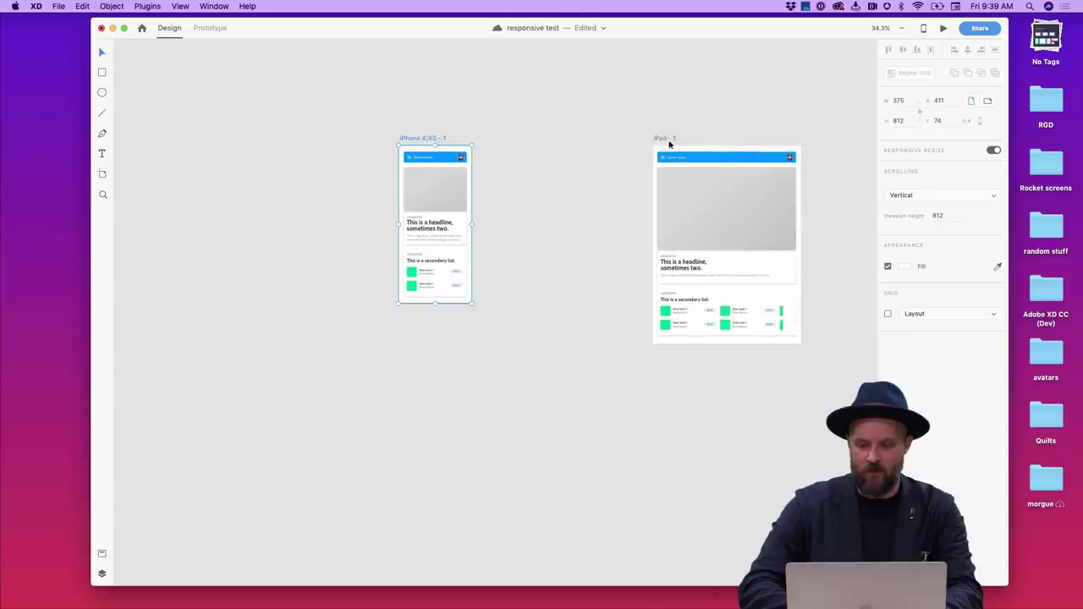
drag(664, 139, 805, 138)
click(628, 167)
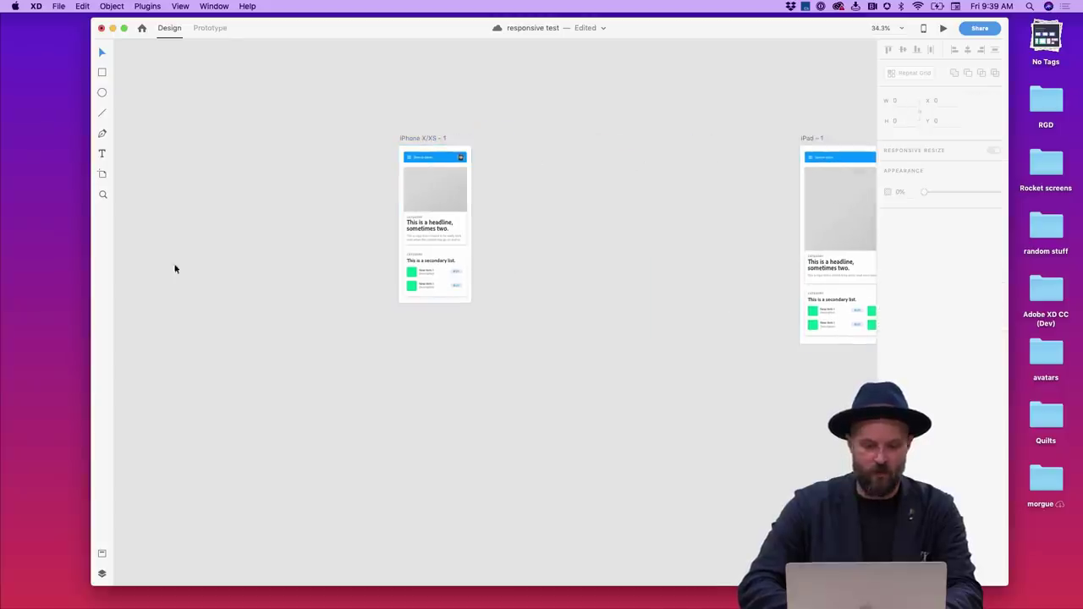
Add a blank 834×1194 iPad Pro 11in artboard from the artboard presets
click(102, 174)
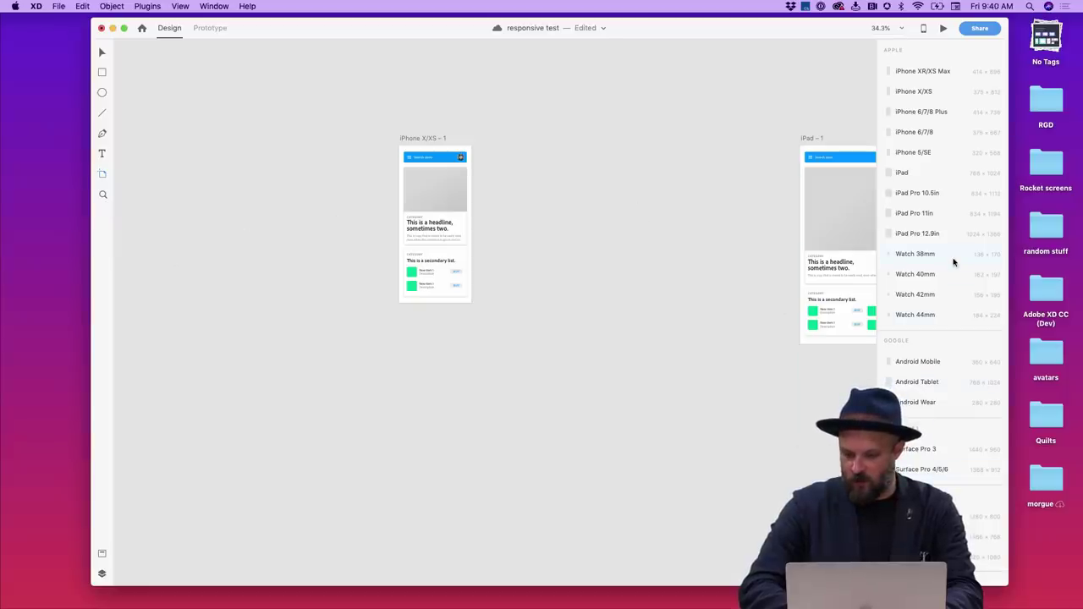
click(940, 216)
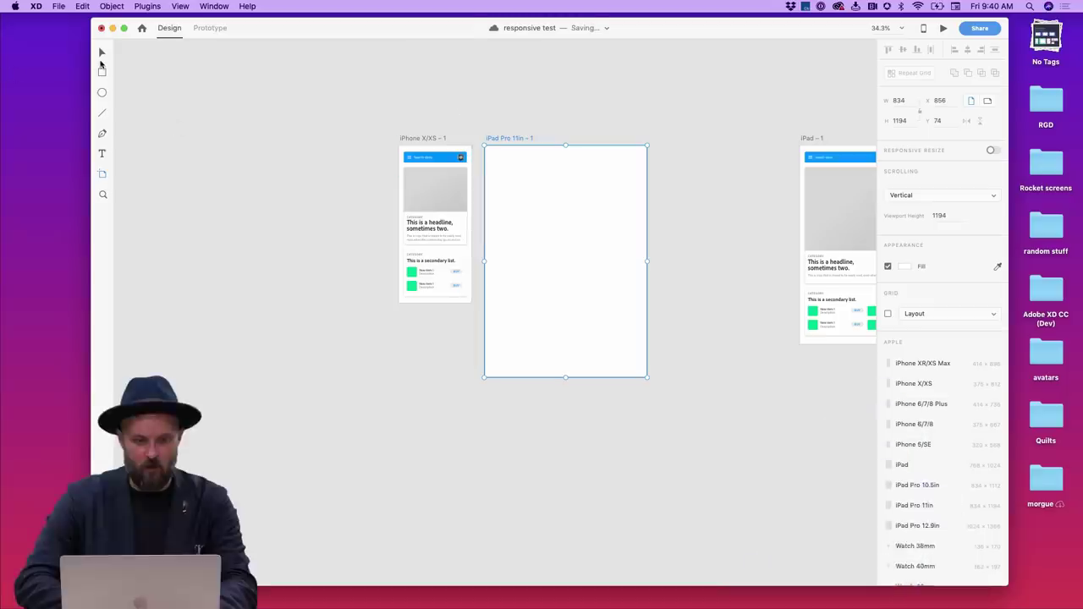
scroll(542, 181, up, 5)
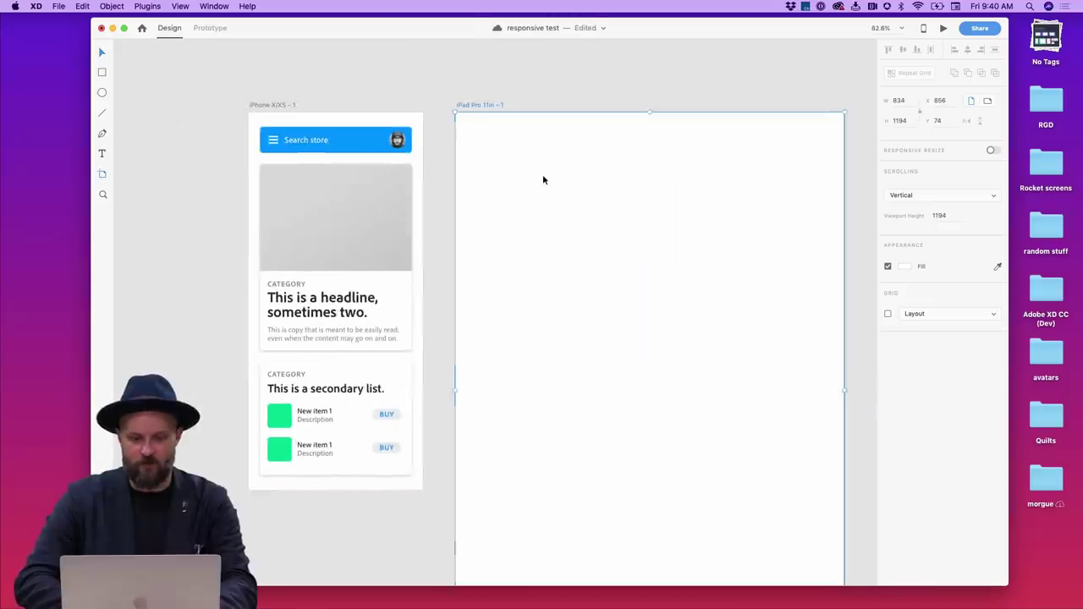
Copy the Search store header from the iPhone onto the iPad Pro 11in artboard
click(413, 154)
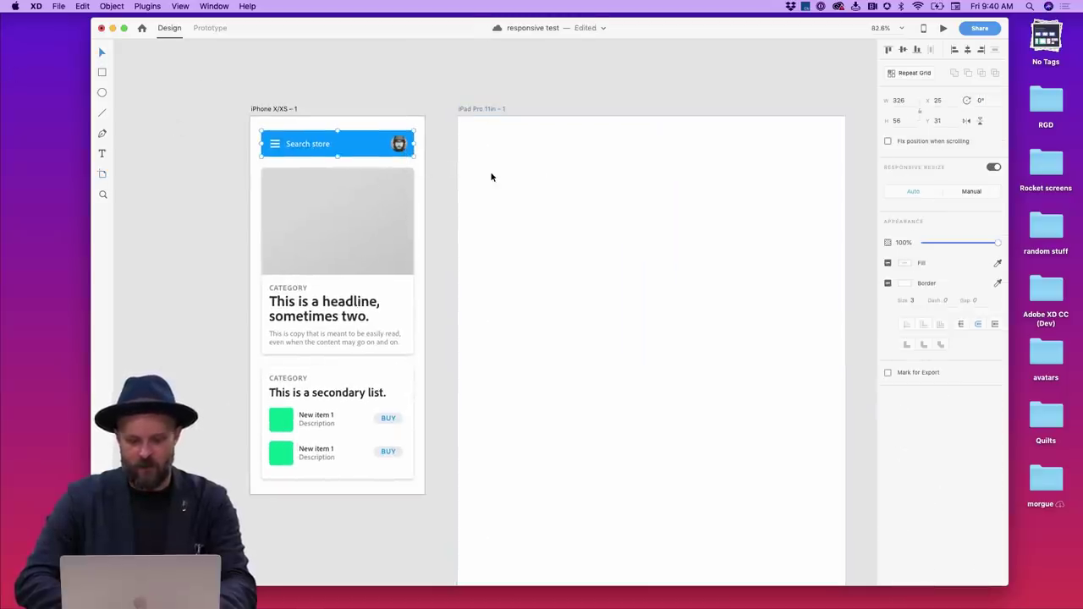
key(super+c)
click(510, 178)
key(super+v)
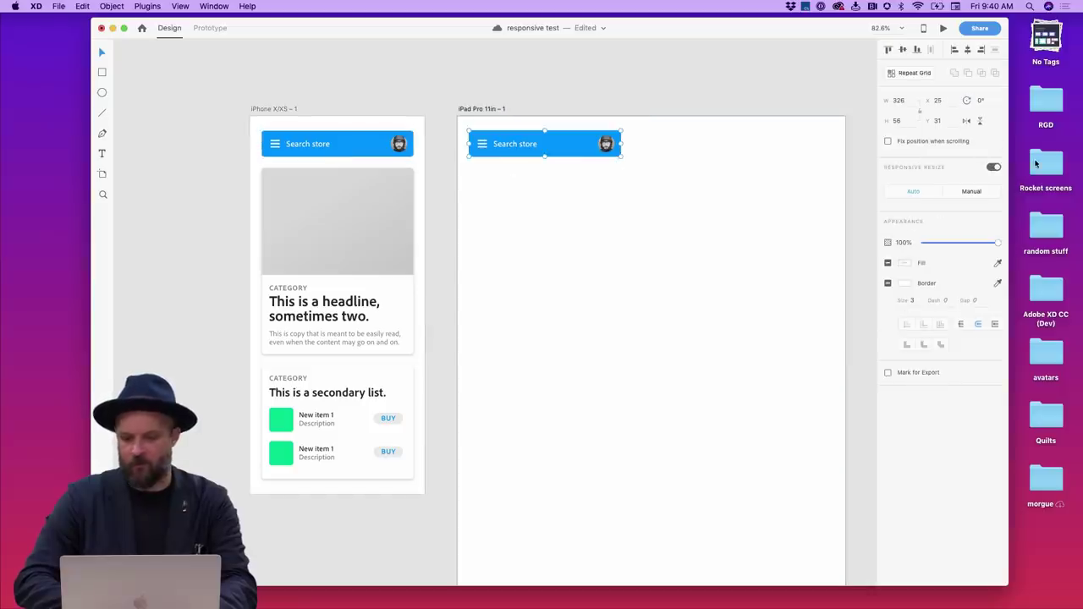
With Responsive Resize on, stretch the search bar to the artboard's right edge (786.25×56)
click(993, 167)
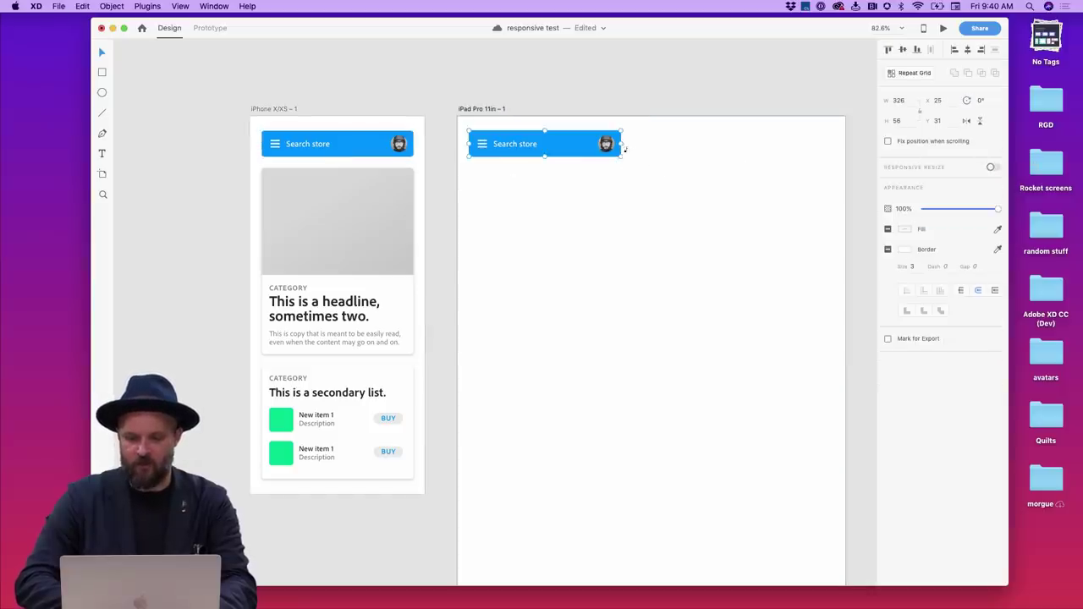
drag(621, 144, 840, 154)
key(super+z)
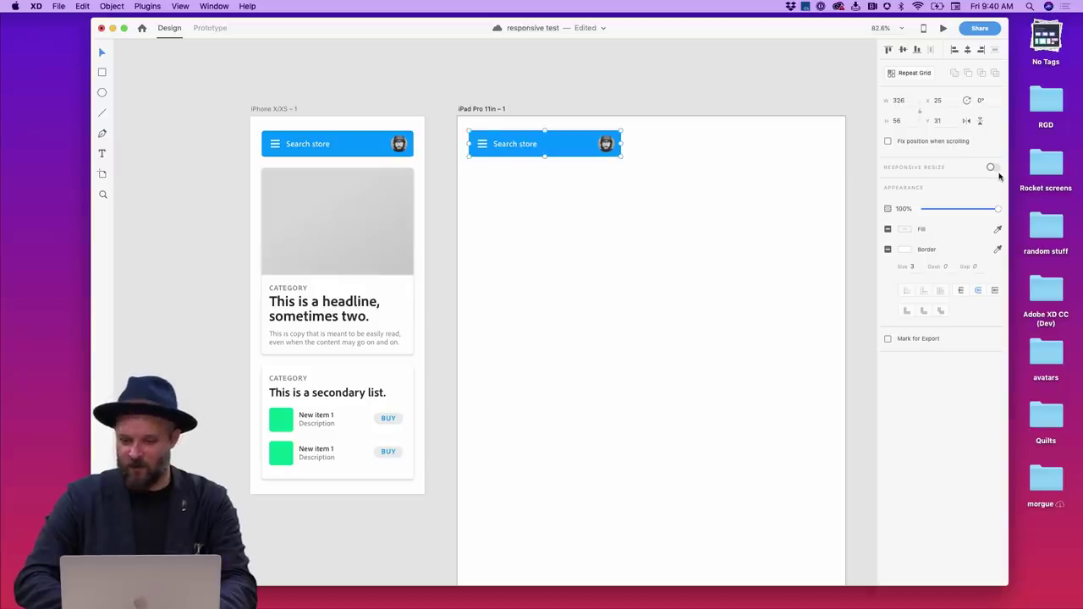
click(992, 168)
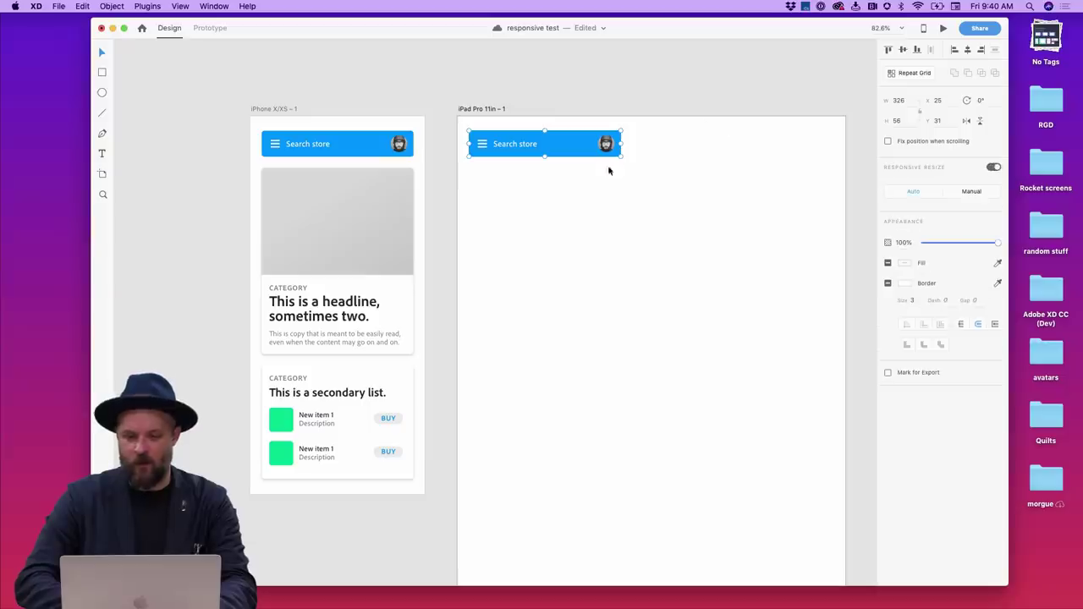
drag(622, 143, 834, 145)
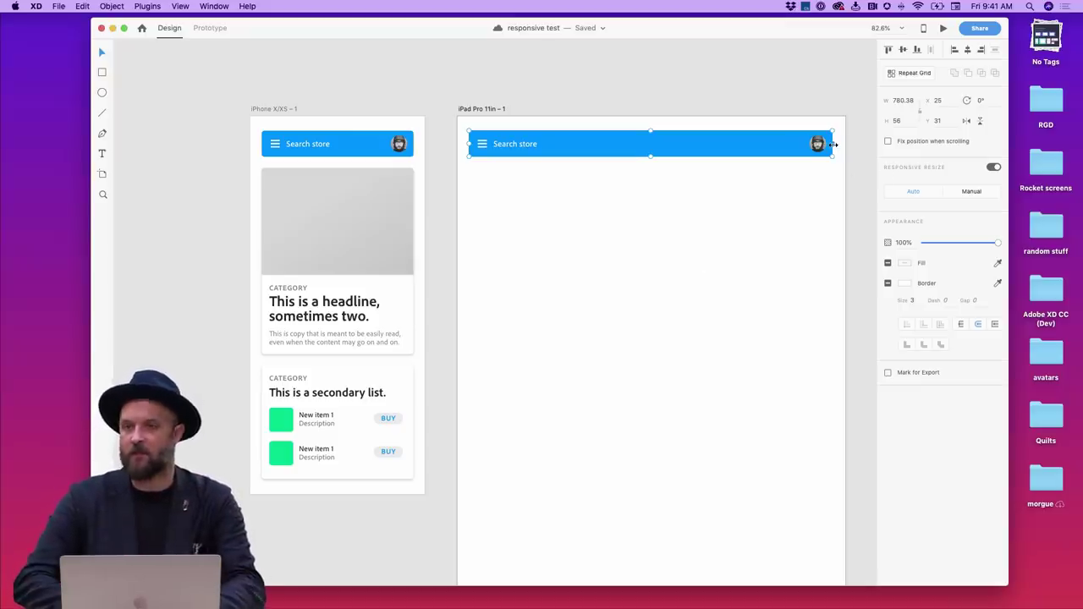
drag(833, 144, 749, 144)
key(super+z)
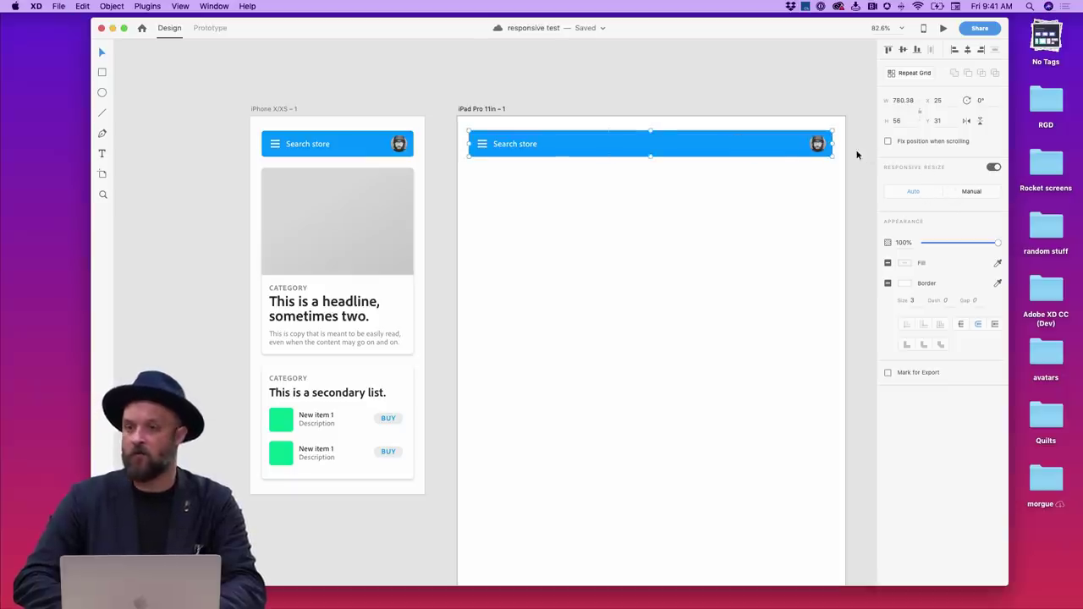
mouse_move(834, 143)
mouse_down()
mouse_move(604, 140)
mouse_move(835, 137)
mouse_up()
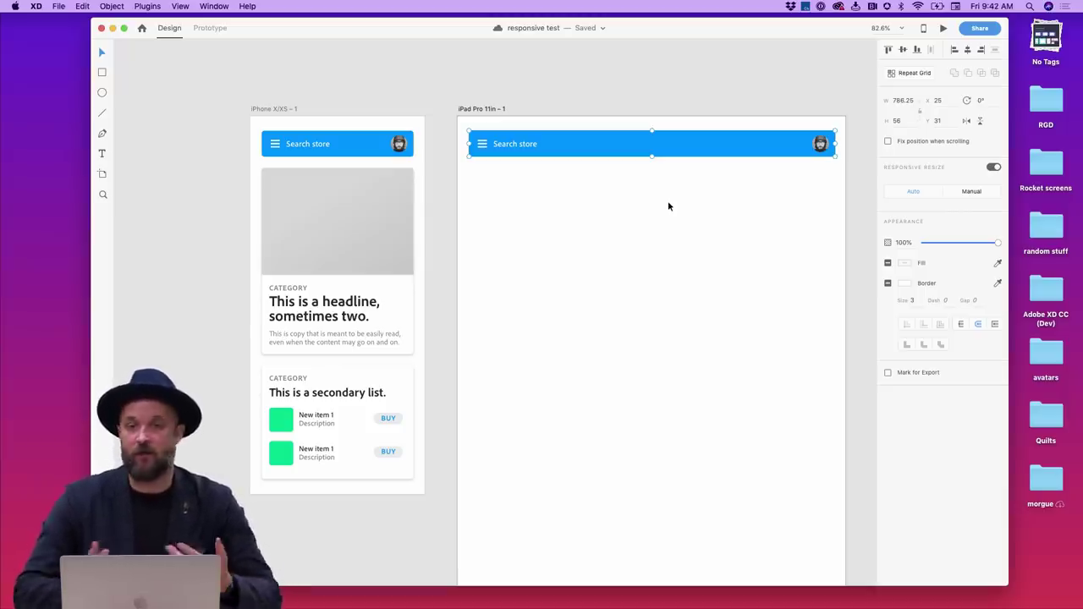
Paste the iPhone headline card onto the iPad Pro artboard
click(399, 280)
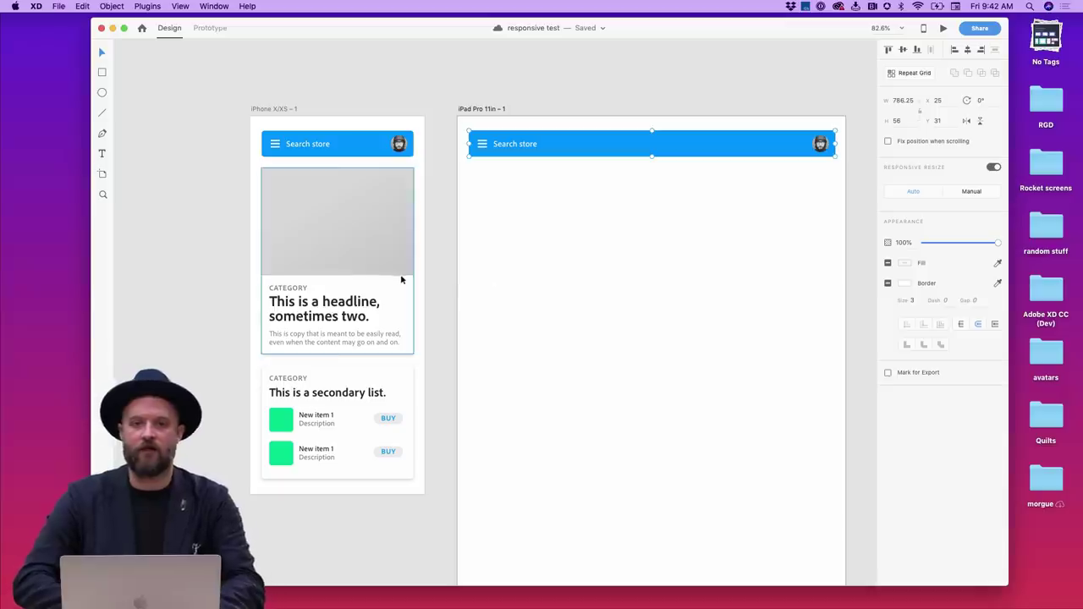
click(500, 296)
key(cmd+v)
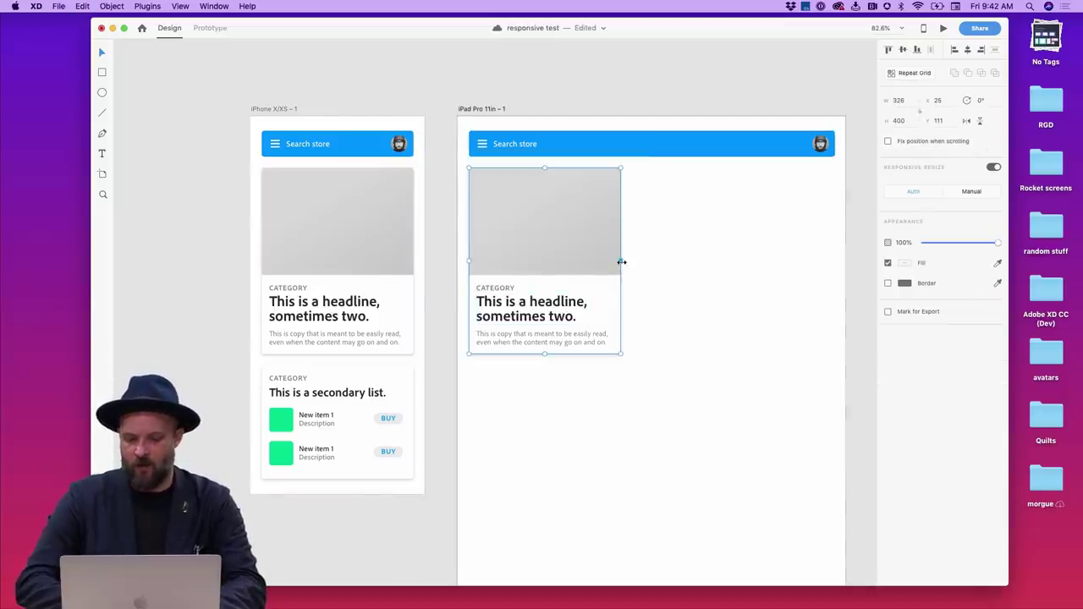
Widen the headline card to 786.25×400 across the artboard and save the document
drag(621, 262, 836, 273)
click(720, 441)
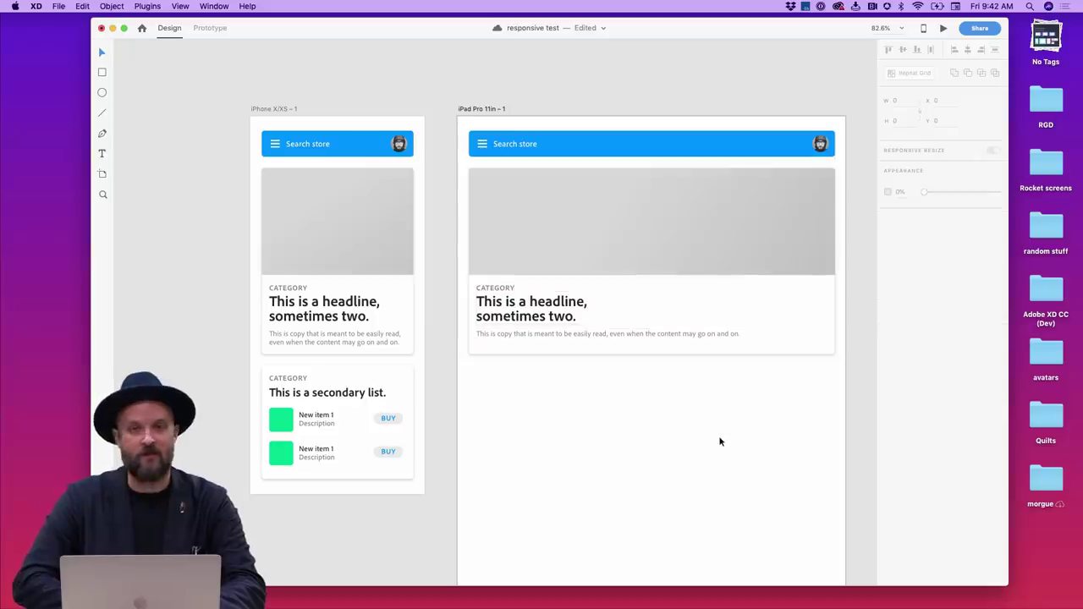
click(686, 251)
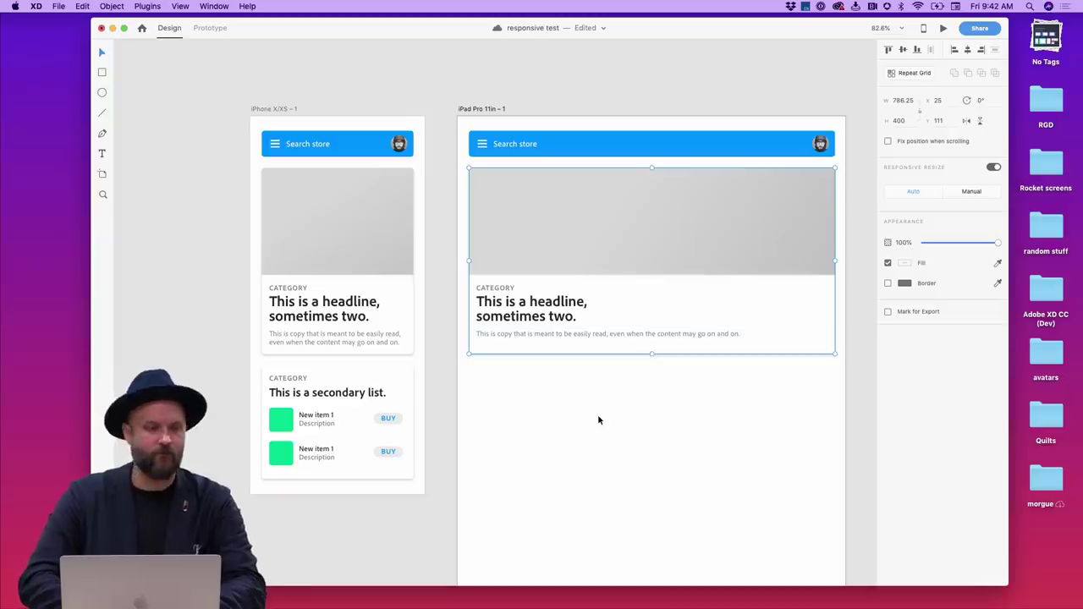
key(super+s)
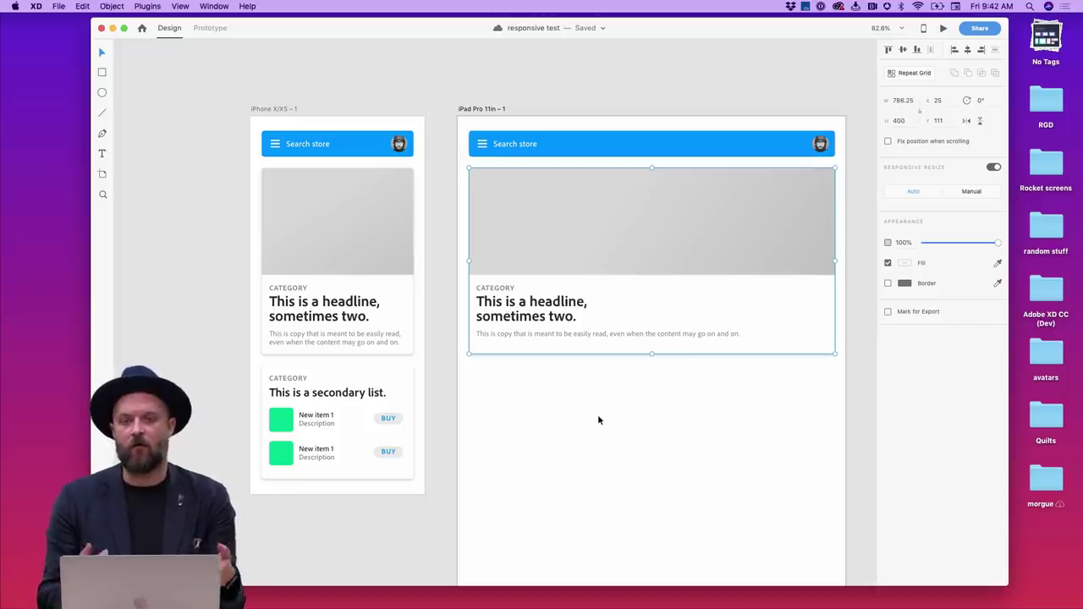
Scroll the canvas right to view the iPad headline card
scroll(657, 399, right, 2)
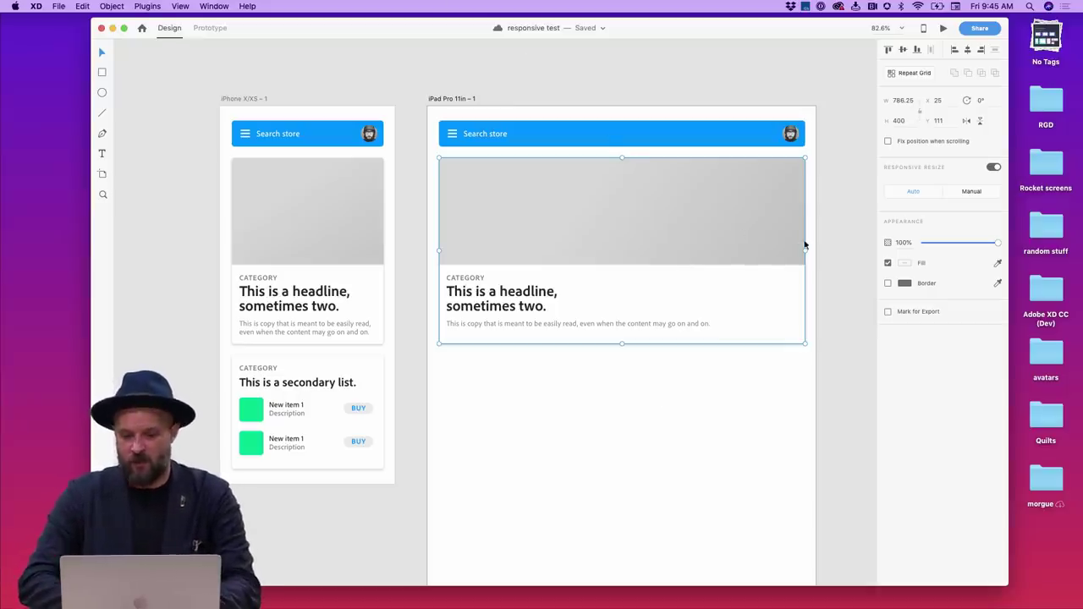
Narrow the iPad headline card to about half width, then select the Search store text
drag(805, 250, 632, 254)
click(685, 133)
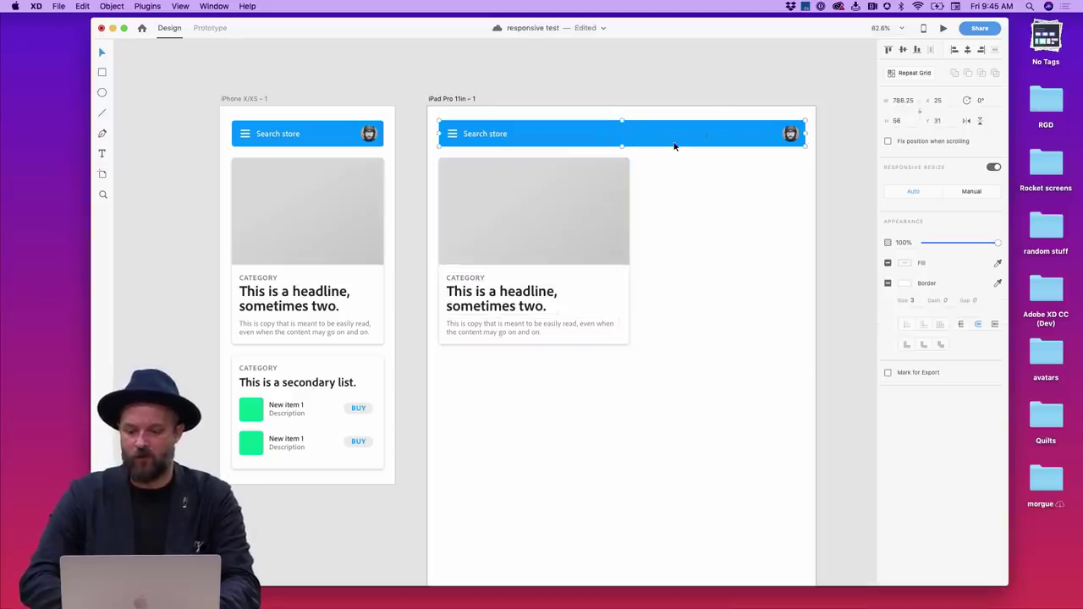
double_click(494, 136)
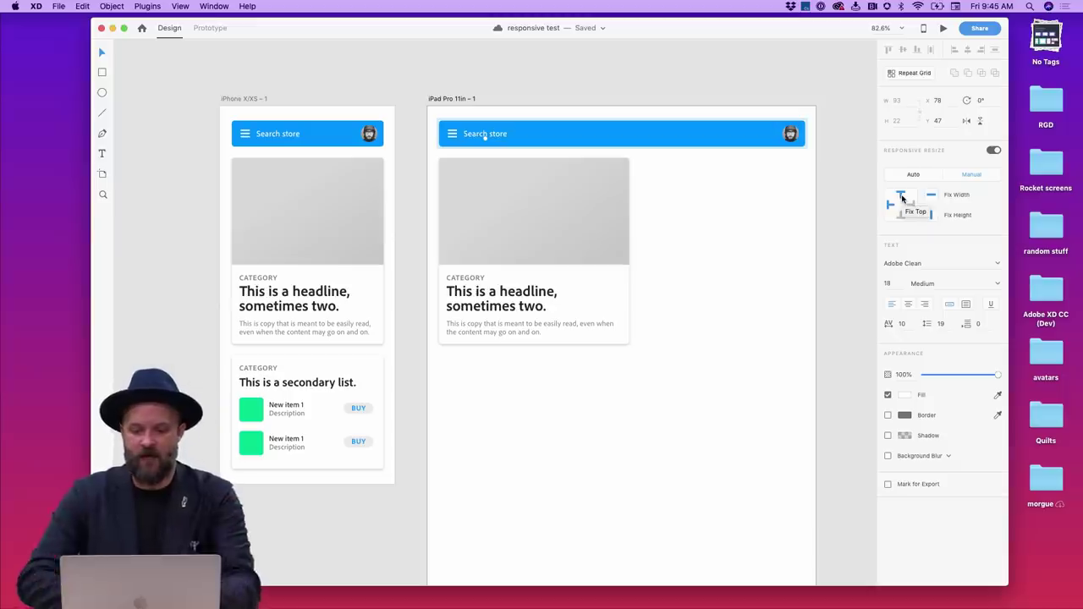
Move the iPad headline card lower and pin the Search store text with Fix Top
click(645, 273)
drag(553, 267, 554, 365)
click(626, 143)
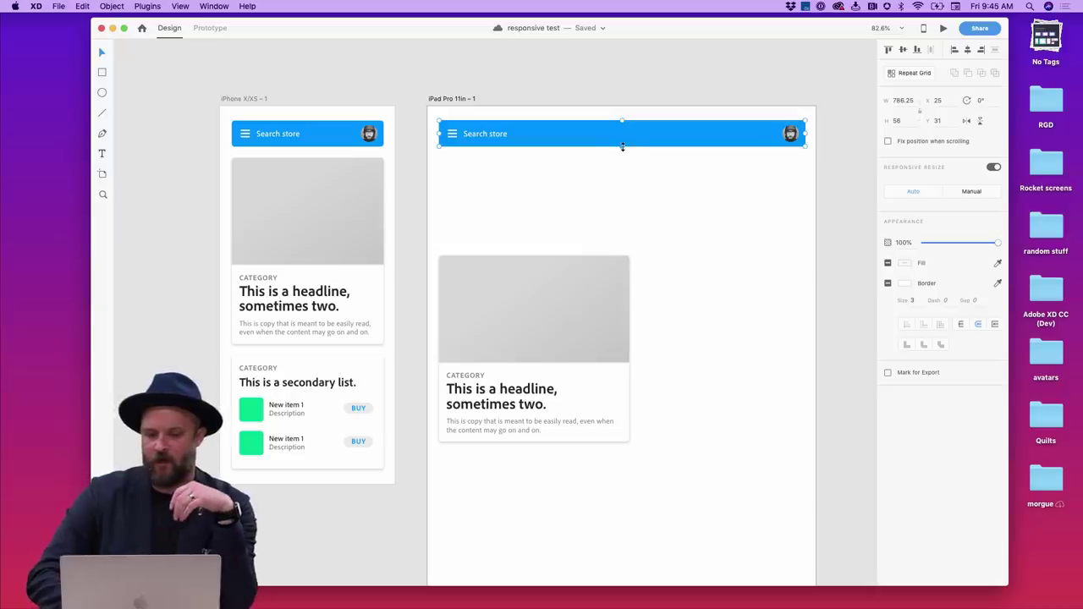
double_click(495, 136)
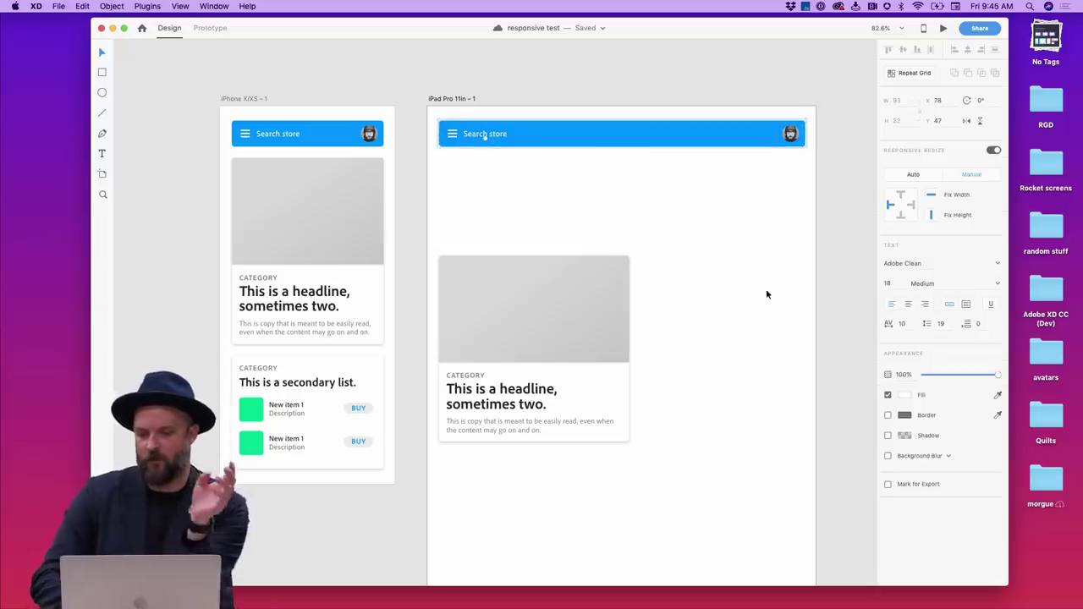
click(901, 194)
Briefly toggle the text opacity, then narrow and heighten the search bar to about 535×185
click(538, 145)
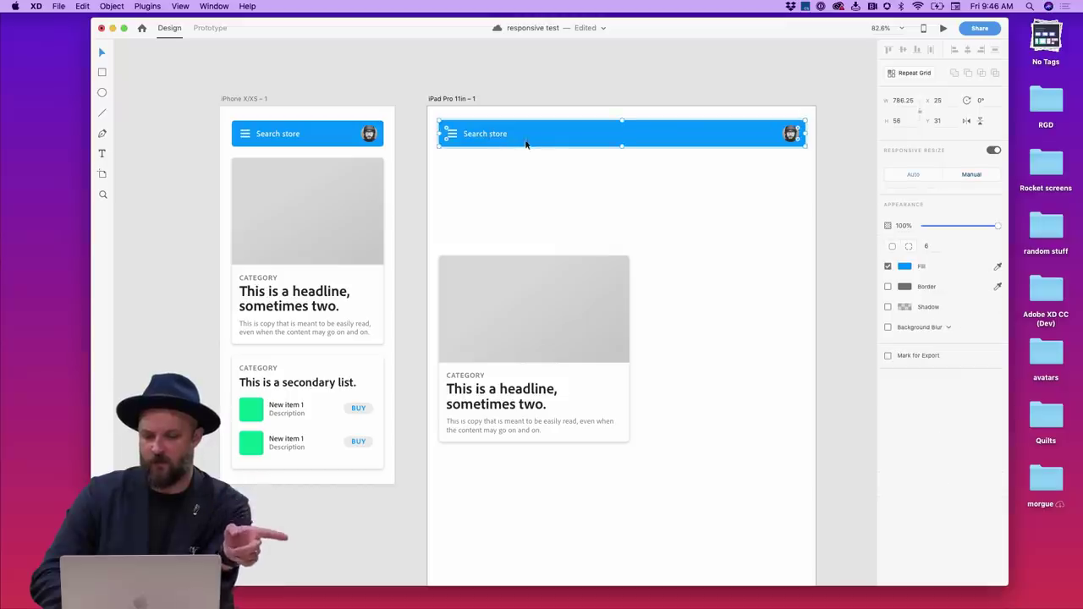
click(495, 133)
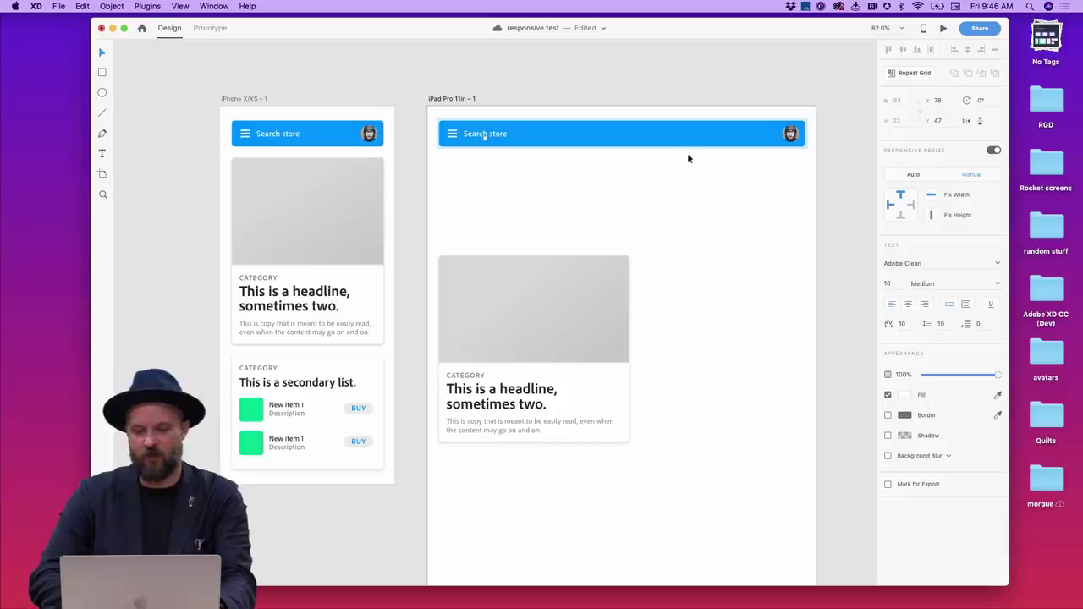
key(1)
key(0)
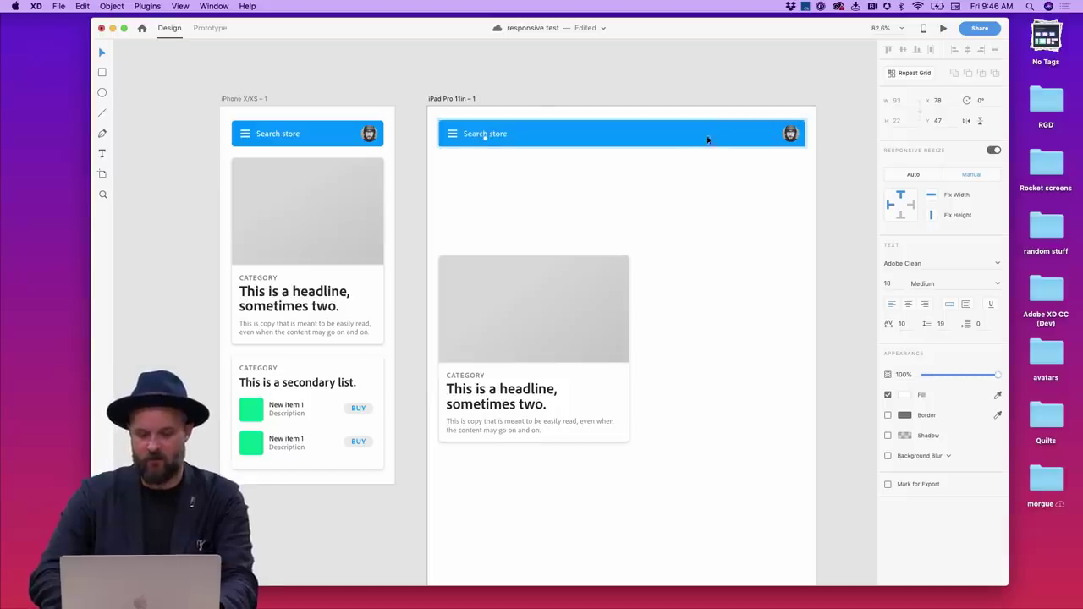
key(Escape)
drag(804, 133, 688, 145)
drag(563, 147, 563, 206)
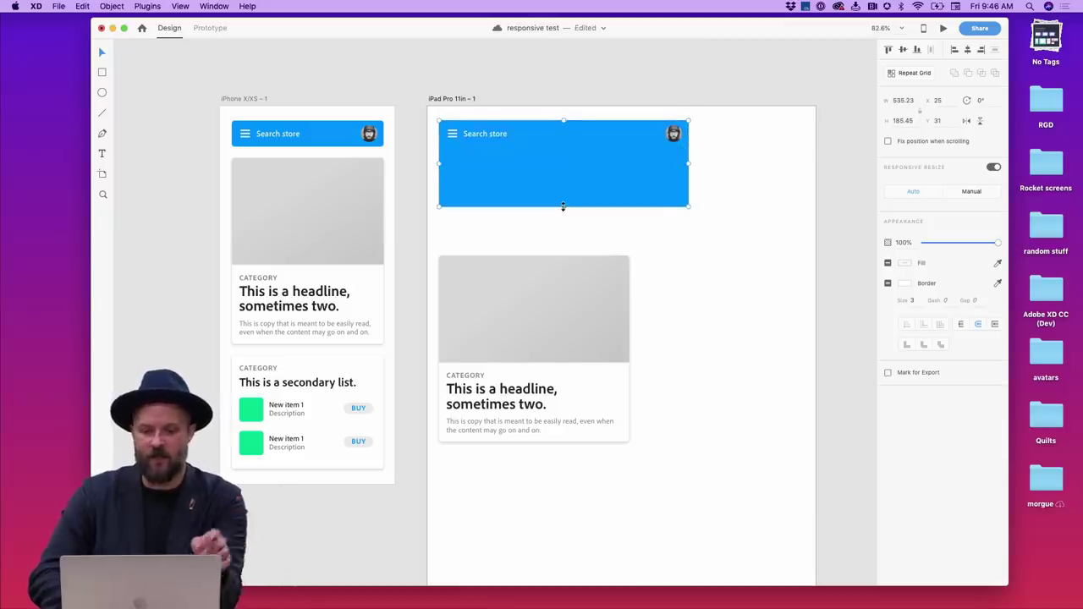
Undo the height change and recolour the search bar fill from blue to a muted dark gold
key(super+z)
scroll(570, 148, up, 5)
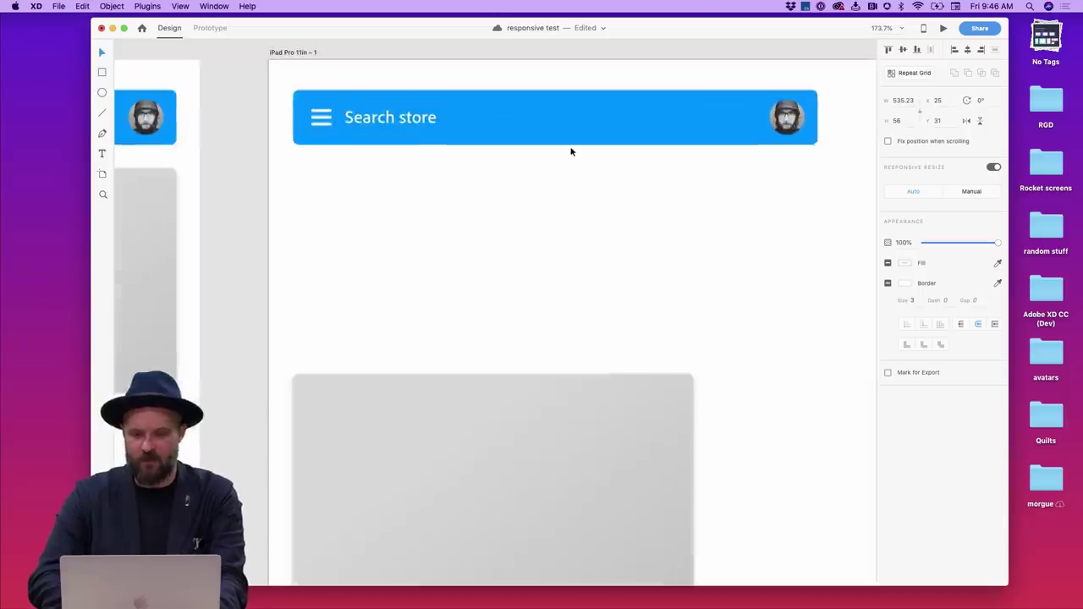
double_click(575, 165)
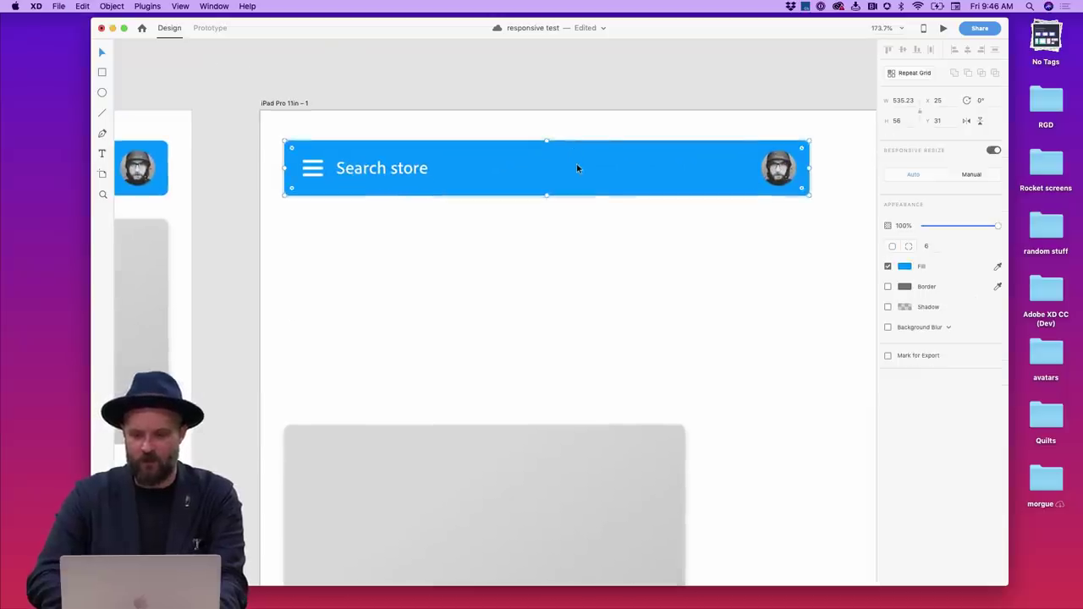
click(903, 266)
drag(866, 256, 867, 291)
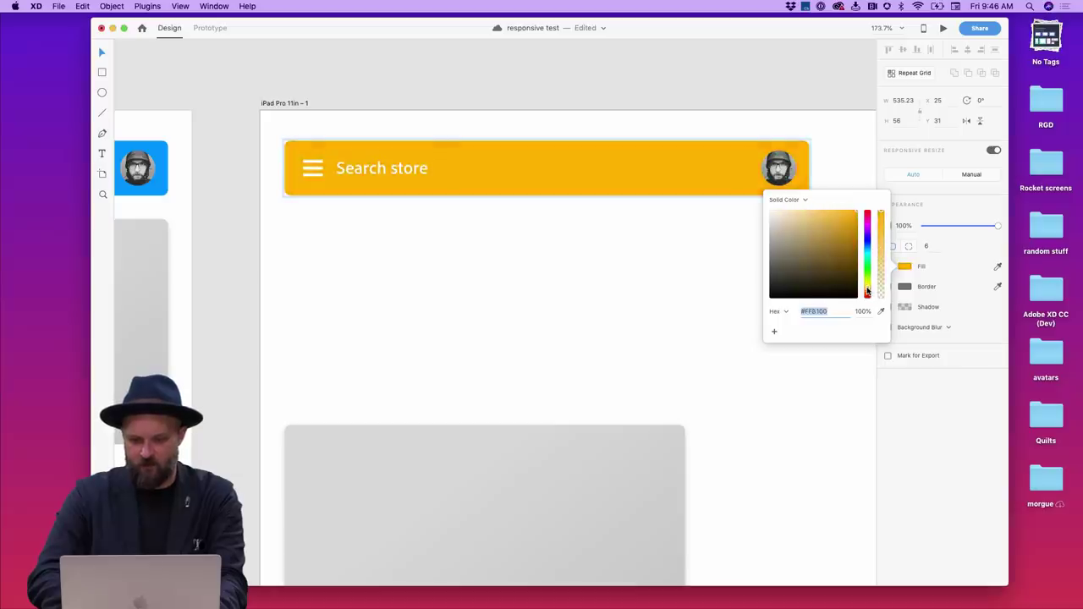
mouse_move(812, 251)
mouse_down()
mouse_move(798, 233)
mouse_move(702, 247)
mouse_up()
click(443, 177)
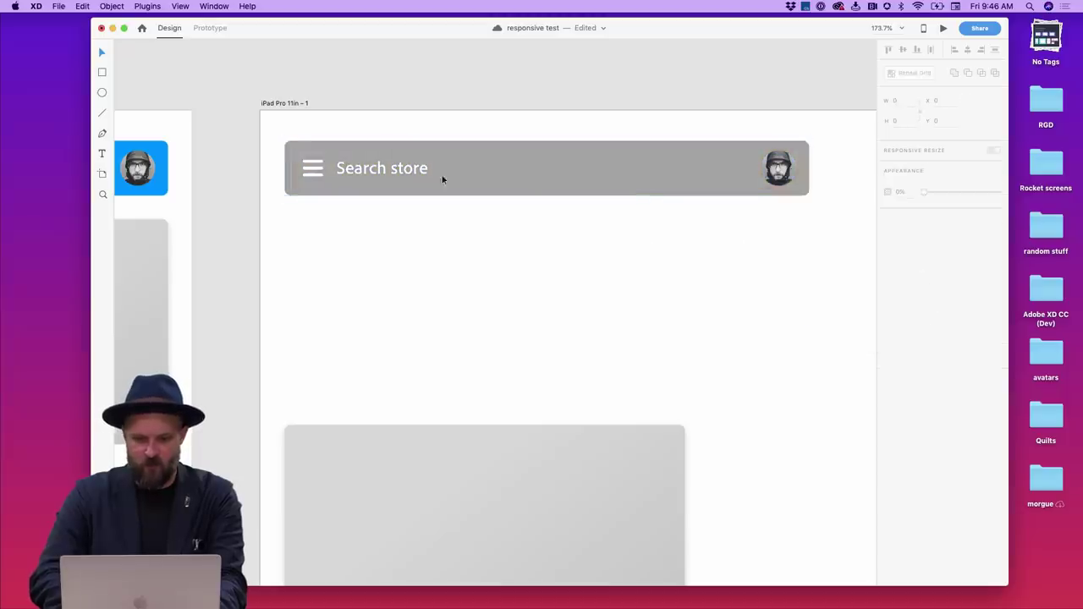
Undo recent changes, then nudge the search bar's width and make it taller
double_click(413, 170)
scroll(414, 169, up, 5)
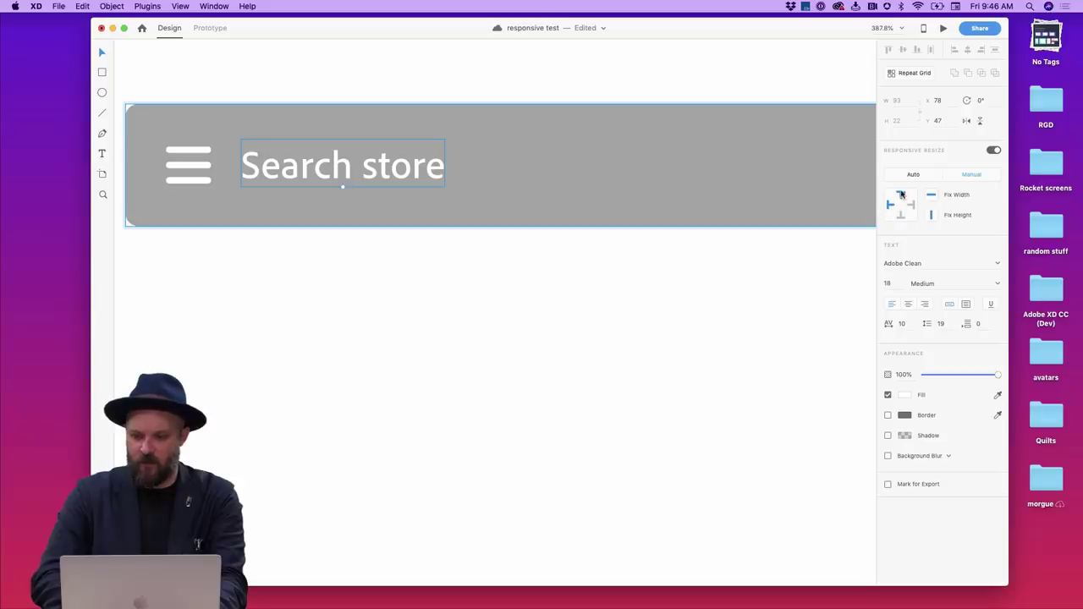
scroll(751, 276, down, 5)
key(BackSpace)
key(super+z)
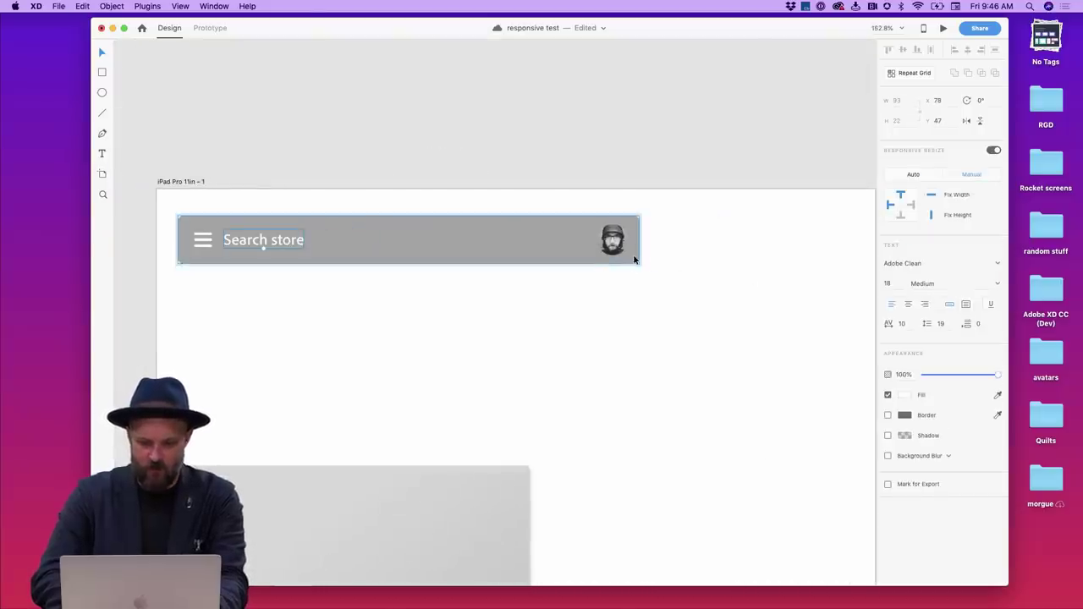
click(634, 257)
mouse_move(640, 240)
mouse_down()
mouse_move(667, 240)
mouse_move(638, 240)
mouse_up()
scroll(349, 218, up, 3)
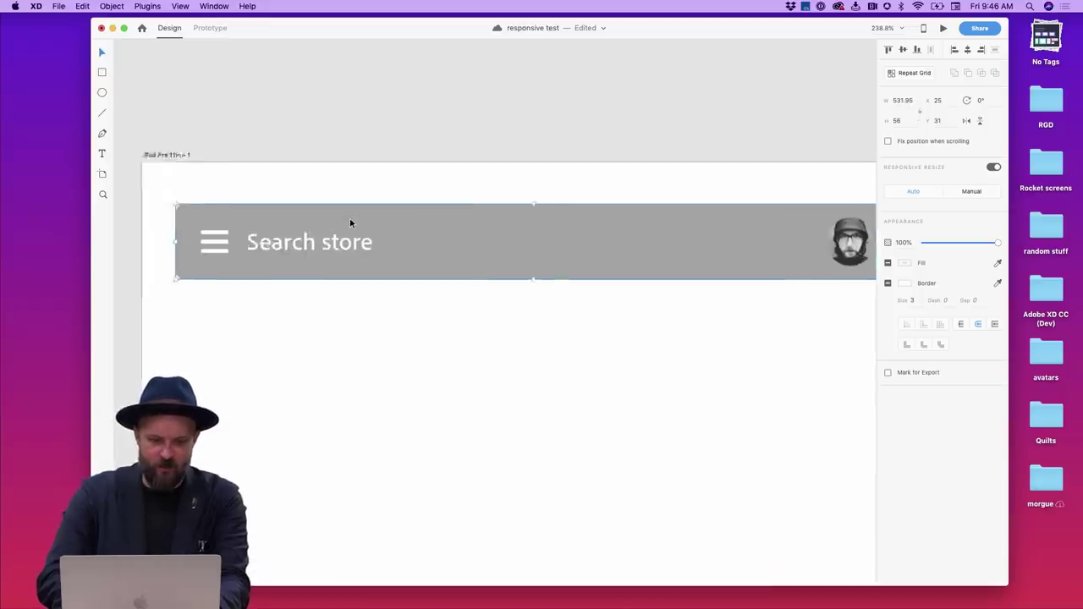
drag(578, 277, 575, 309)
Lighten the bar's fill to pale grey #C6C6C6 and bring its height back to about 57.1
click(904, 267)
drag(769, 243, 770, 229)
click(599, 352)
click(587, 276)
drag(578, 310, 565, 278)
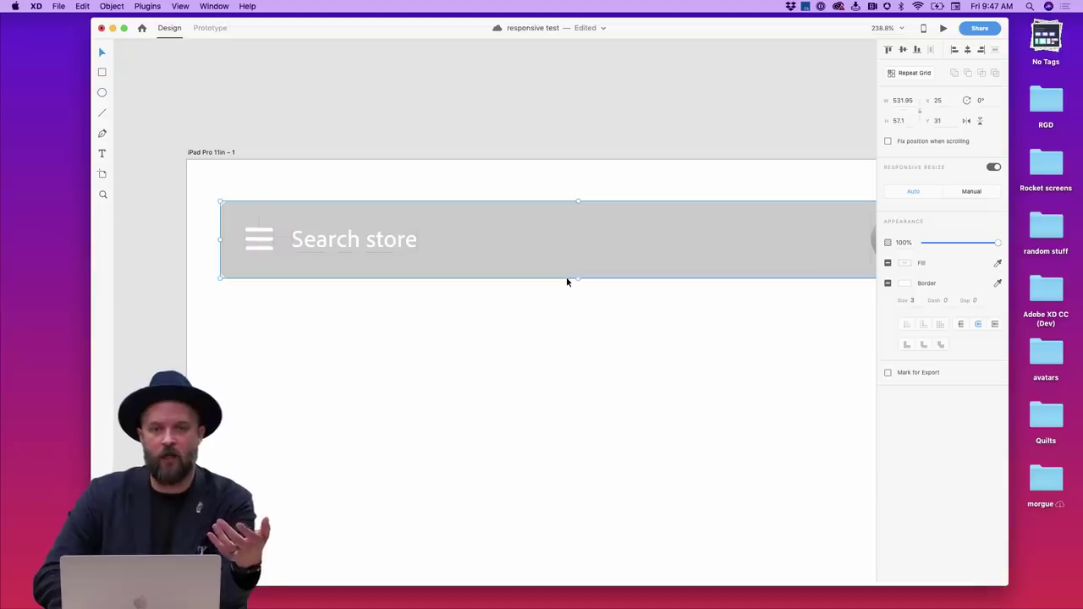
Unpin the hamburger menu icon from the search bar's top edge
double_click(271, 242)
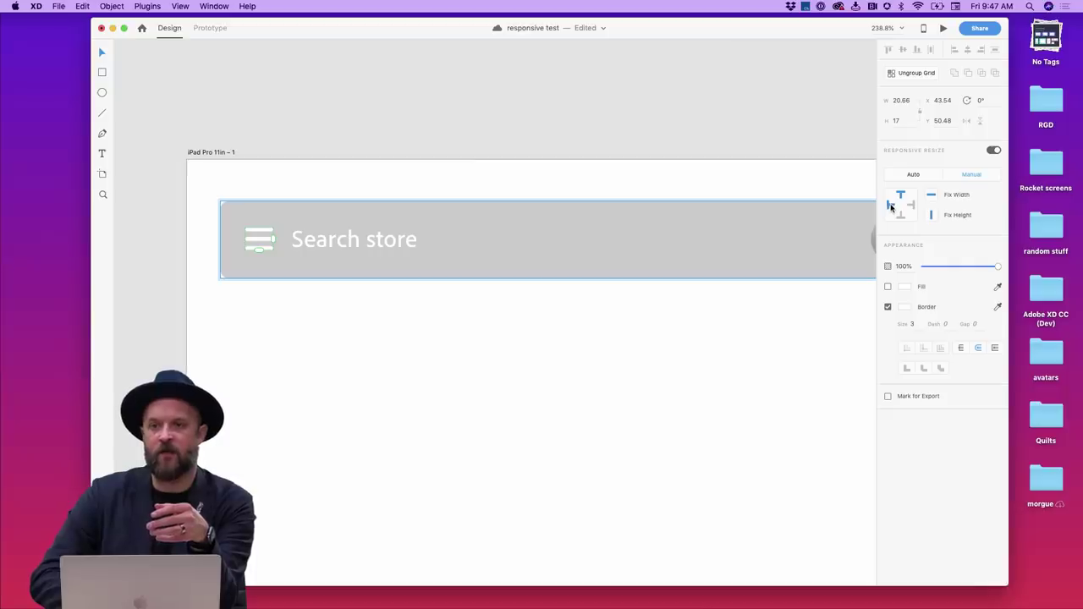
click(901, 198)
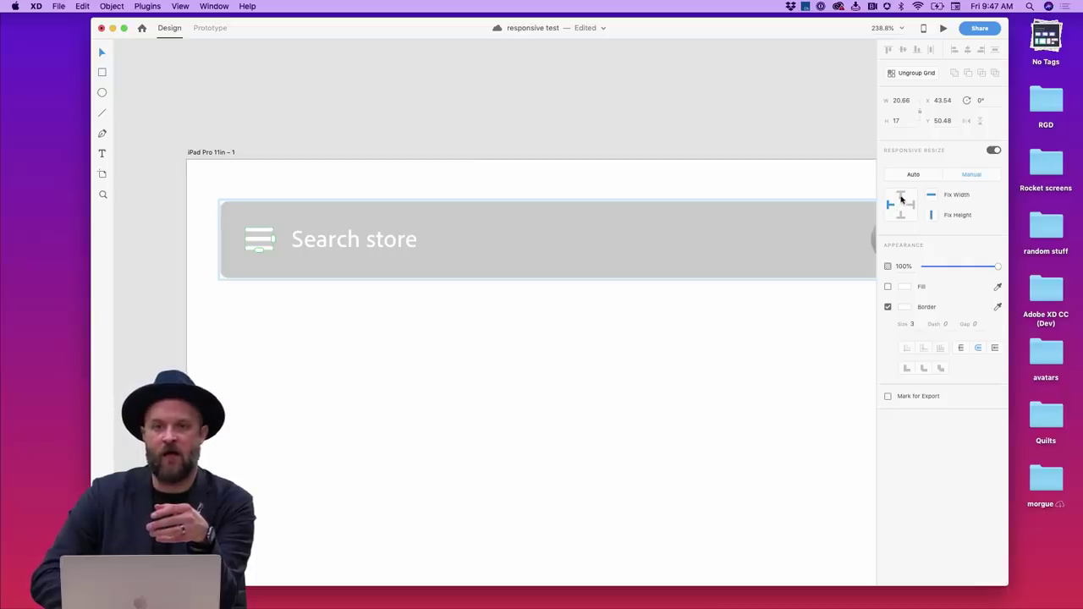
double_click(393, 245)
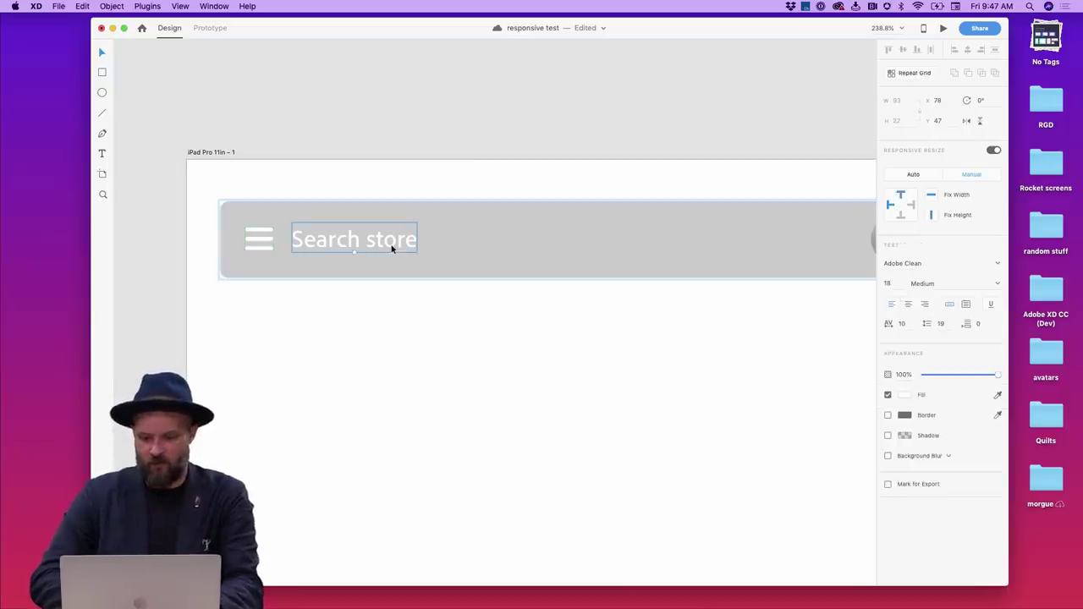
Stretch the iPad search bar taller to 531.95×64.72
key(Escape)
scroll(705, 297, right, 3)
scroll(707, 304, left, 3)
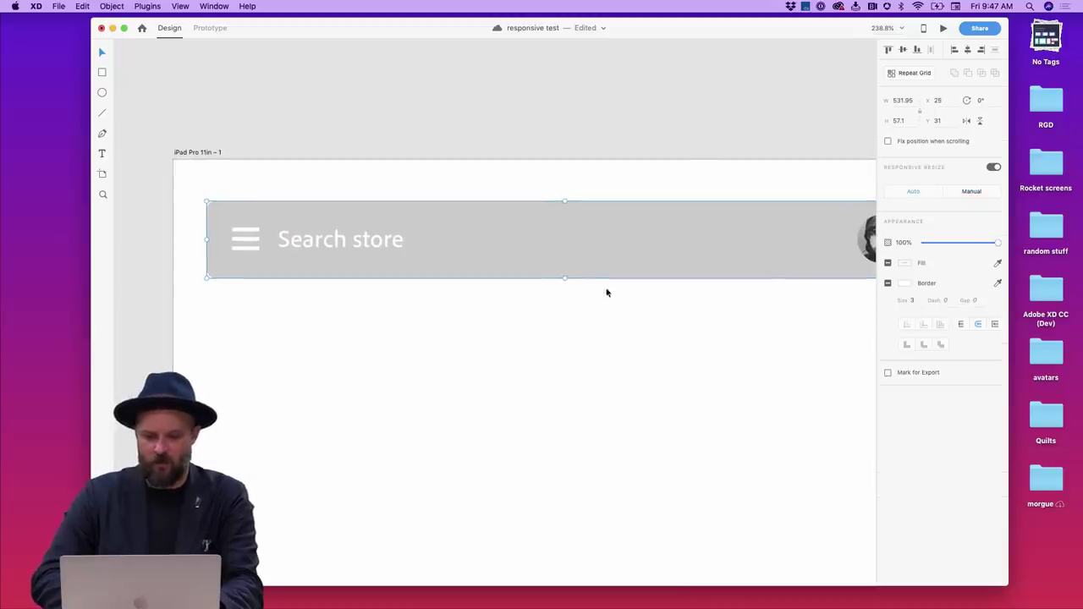
mouse_move(565, 278)
mouse_down()
mouse_move(566, 400)
mouse_move(549, 288)
mouse_up()
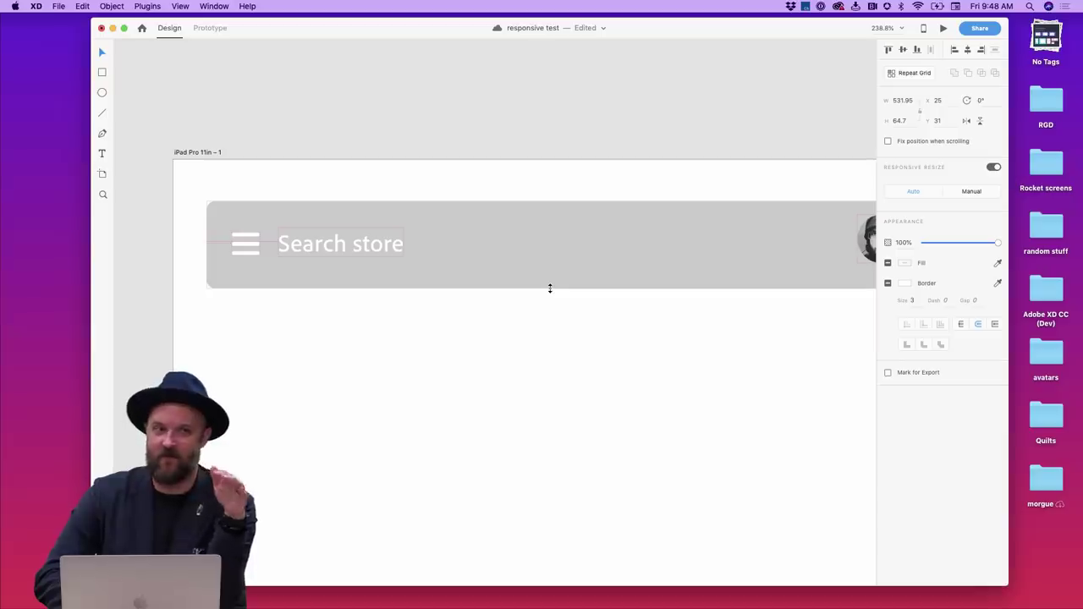
drag(549, 288, 549, 288)
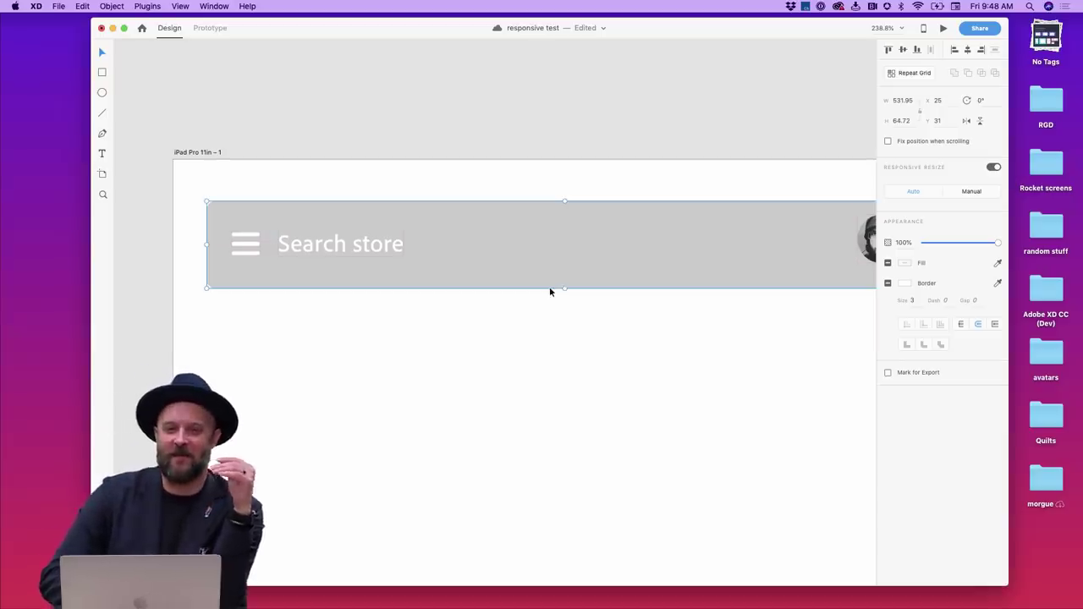
double_click(251, 245)
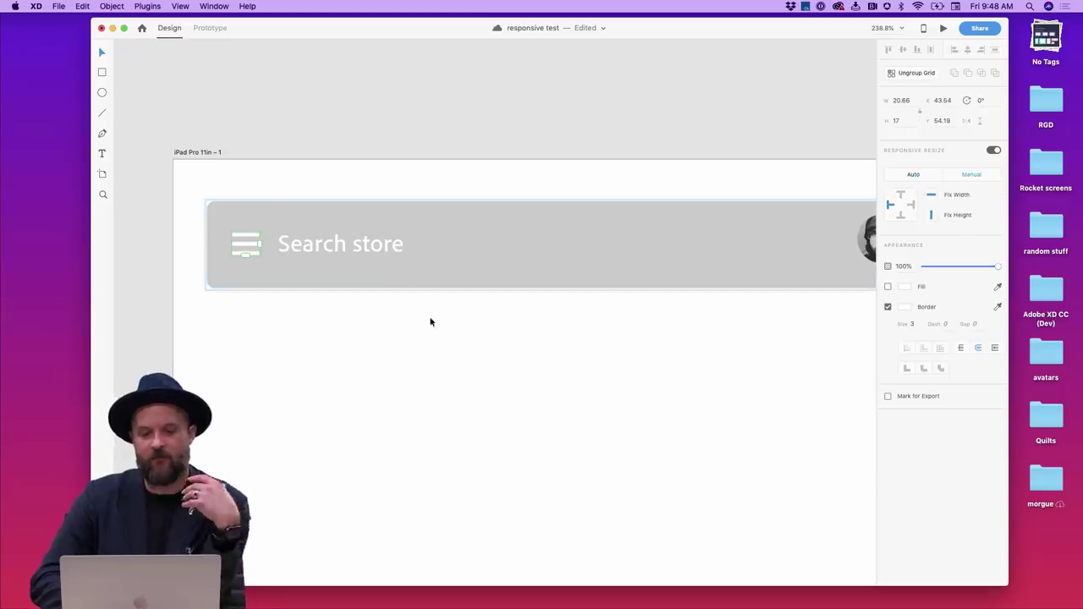
Nudge the iPad headline card up slightly on the artboard
scroll(499, 378, down, 3)
scroll(496, 384, down, 5)
scroll(496, 384, down, 3)
scroll(498, 382, down, 3)
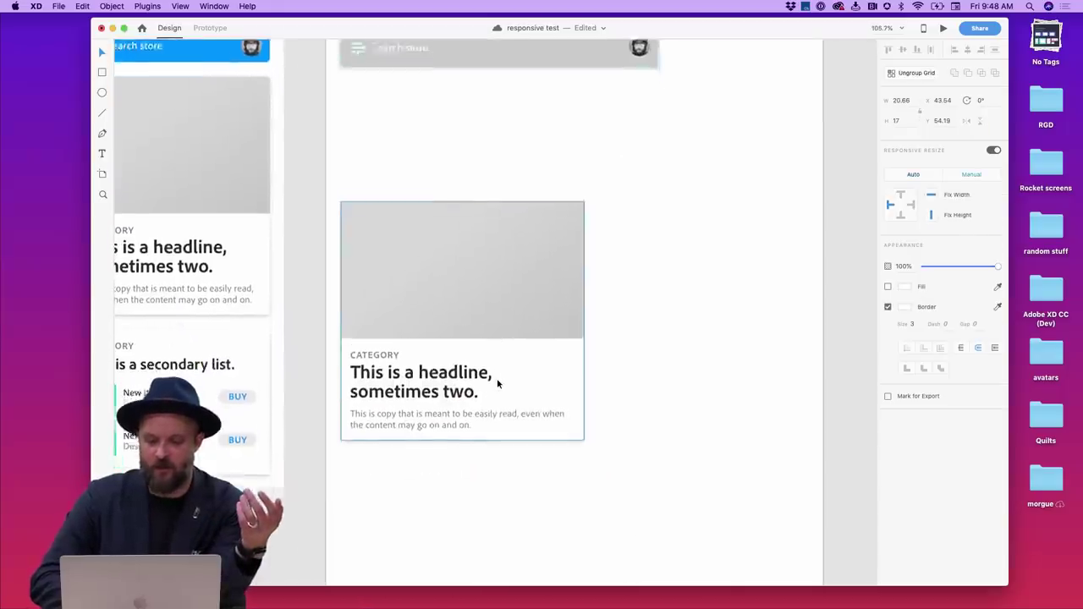
key(Escape)
scroll(515, 348, down, 2)
drag(519, 299, 519, 288)
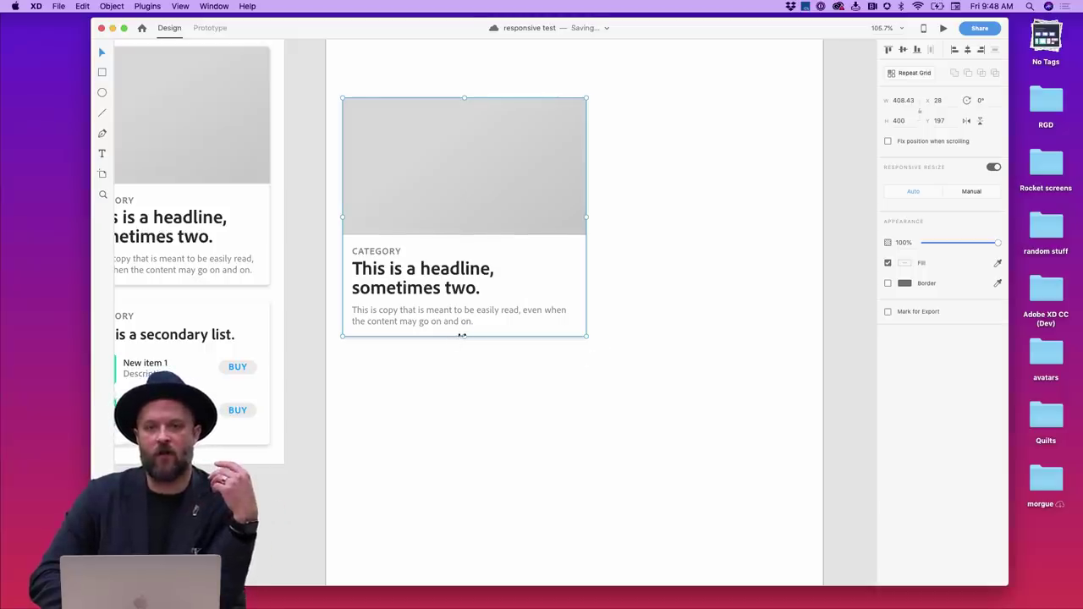
Test-stretch the card's height and width, returning it to 408×400 each time
drag(464, 336, 466, 389)
key(super+z)
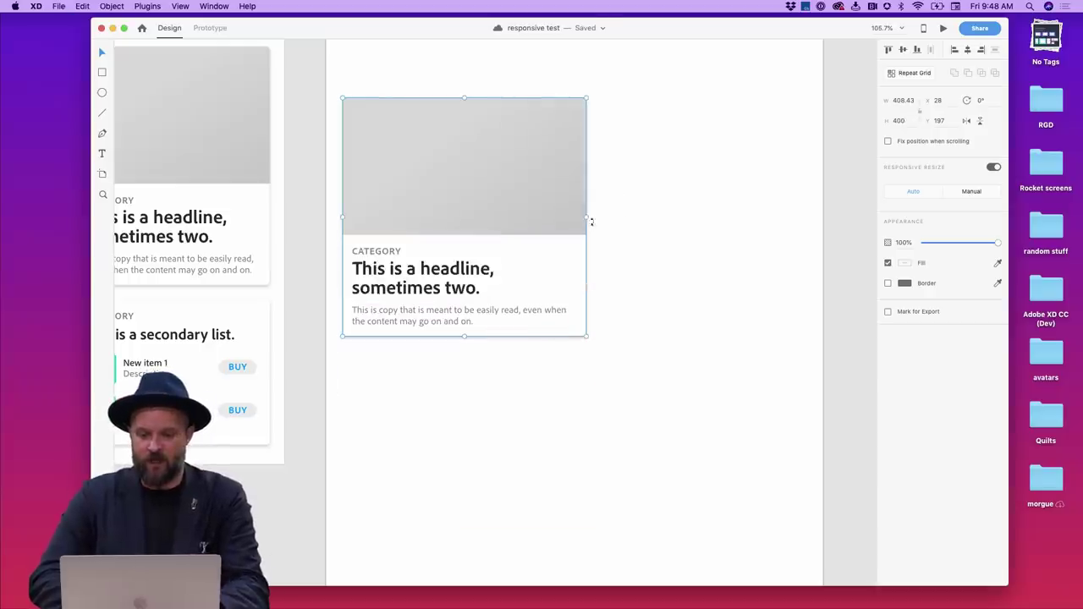
drag(587, 218, 808, 215)
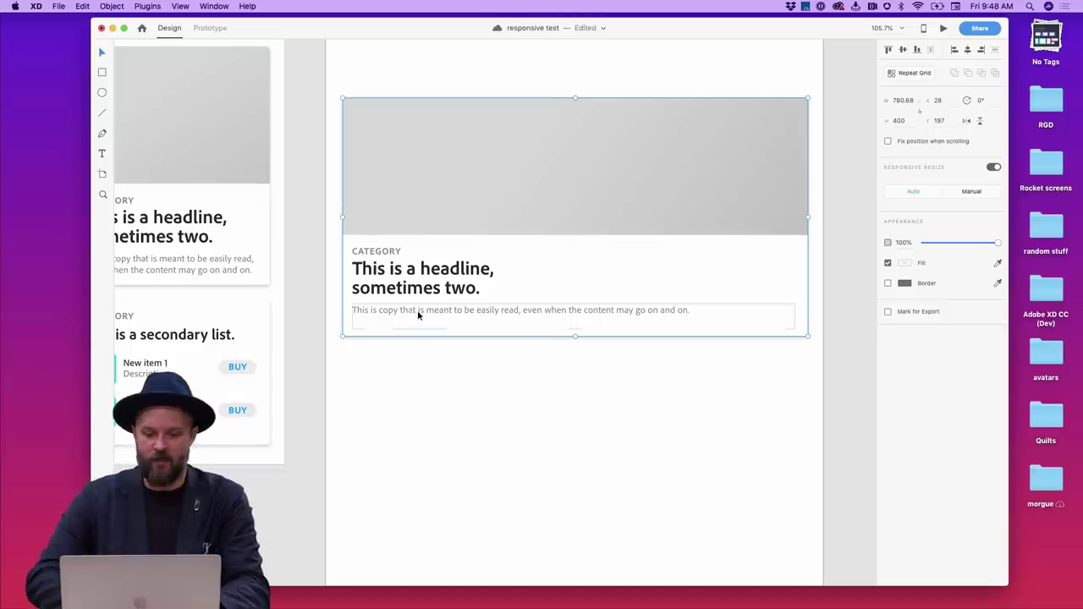
key(super+z)
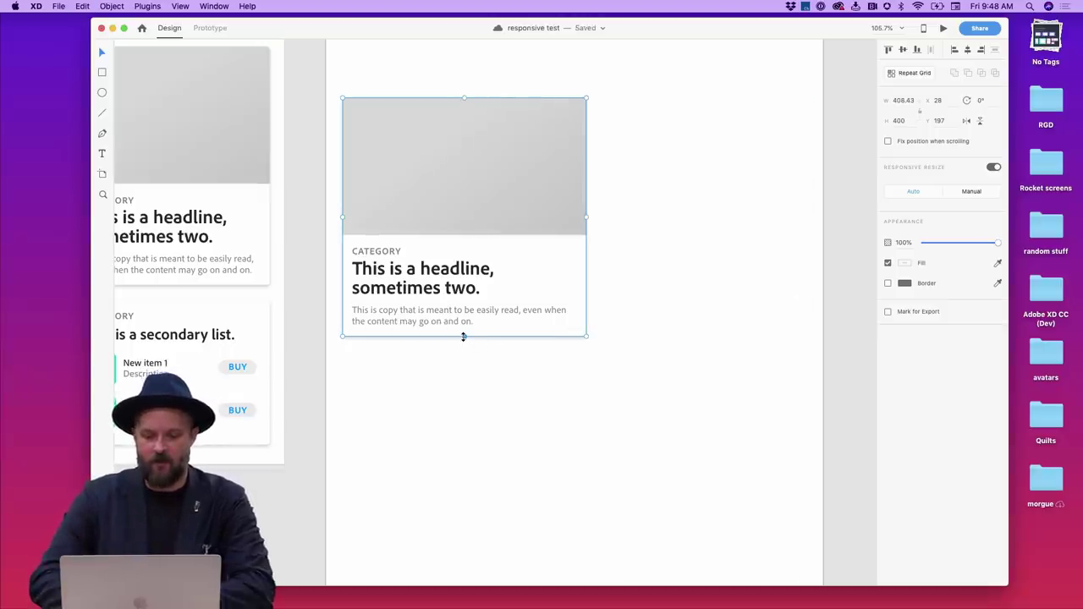
drag(463, 336, 465, 437)
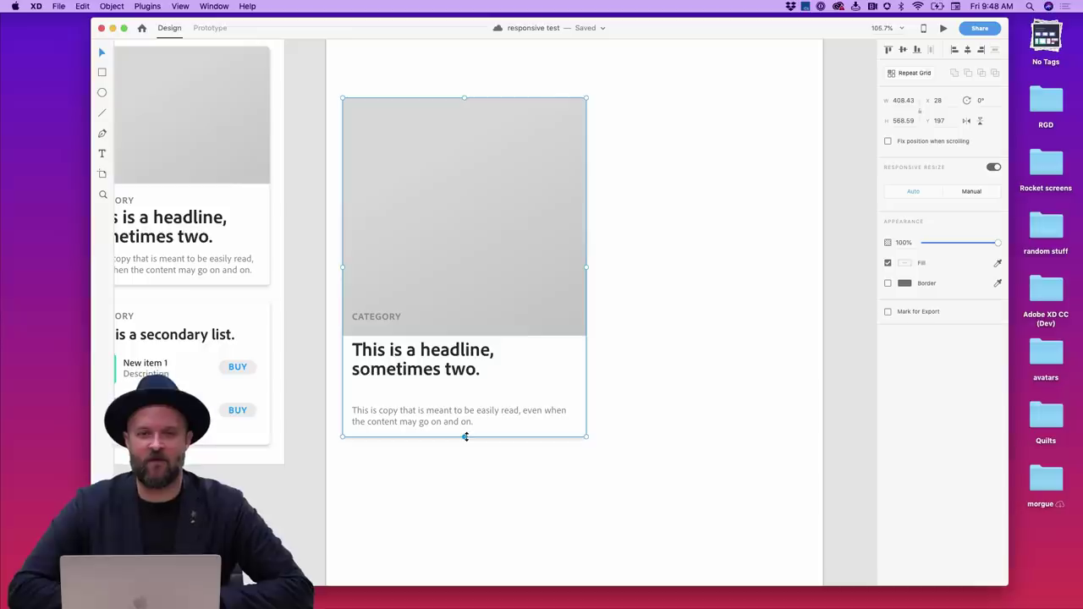
drag(464, 437, 465, 336)
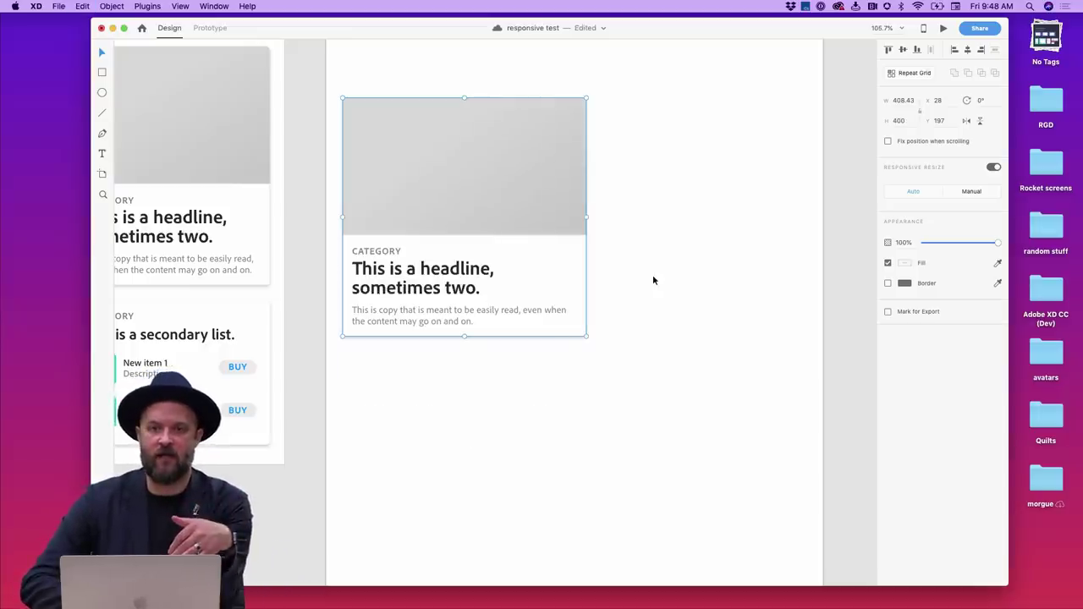
Set headline and CATEGORY text to Manual resize, then stretch the card to 566.65 tall
double_click(442, 275)
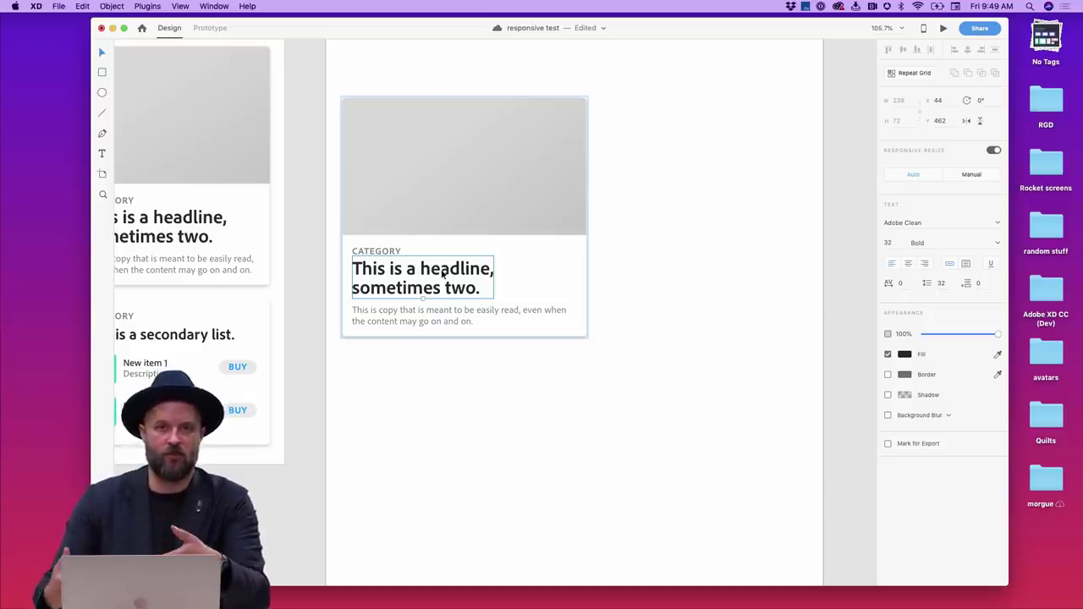
shift+click(369, 250)
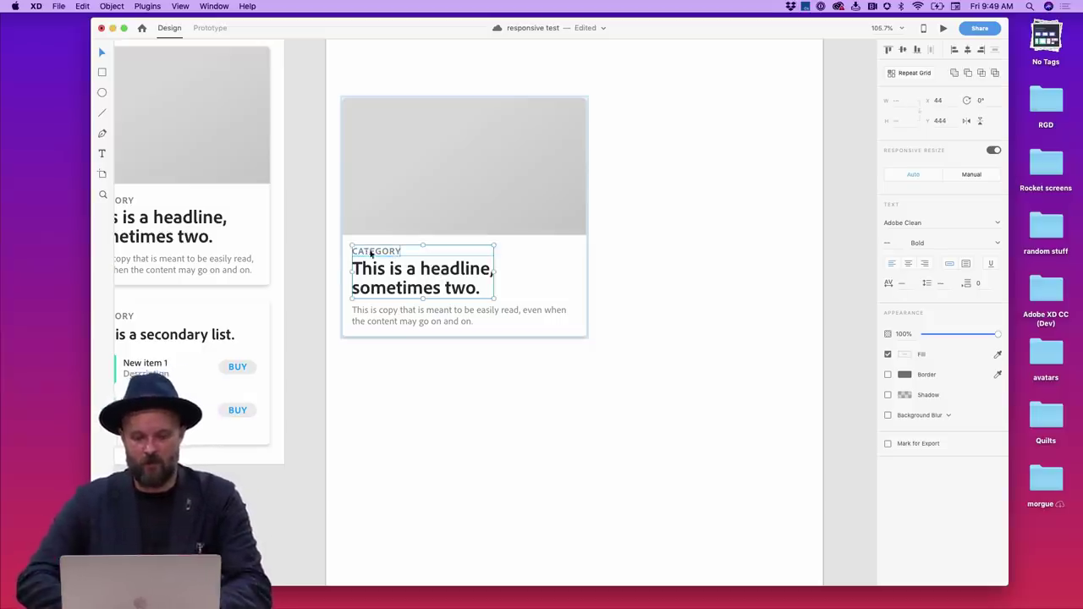
shift+click(436, 309)
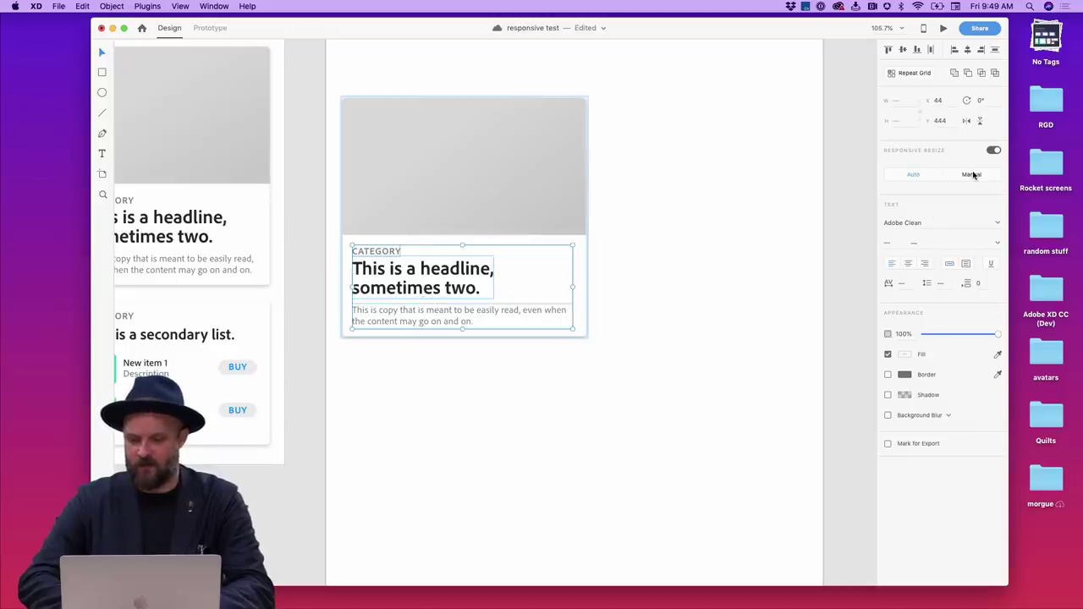
click(617, 340)
click(555, 313)
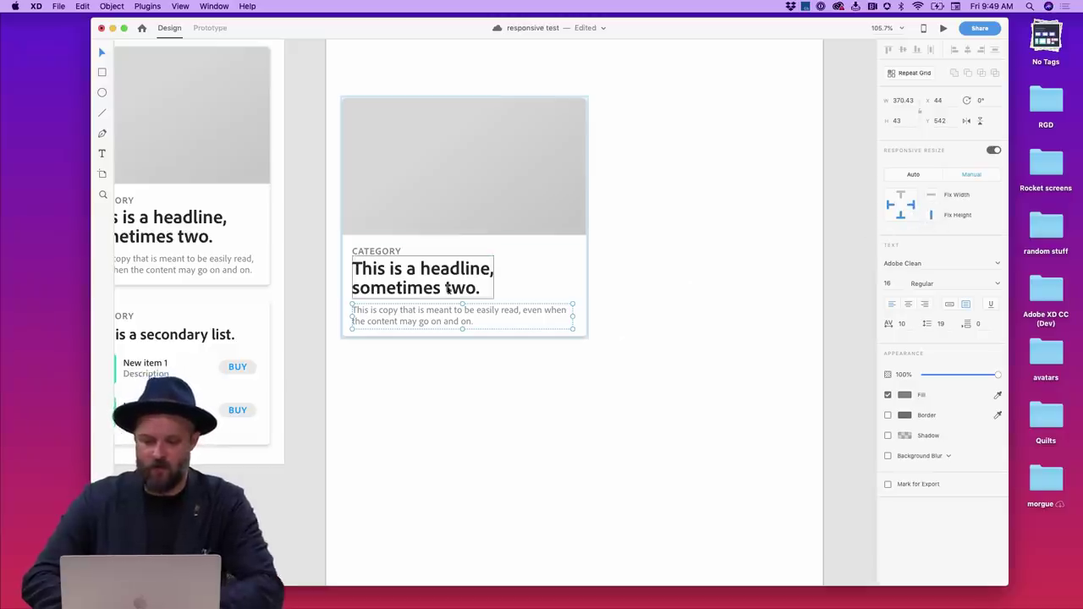
key(Tab)
click(971, 174)
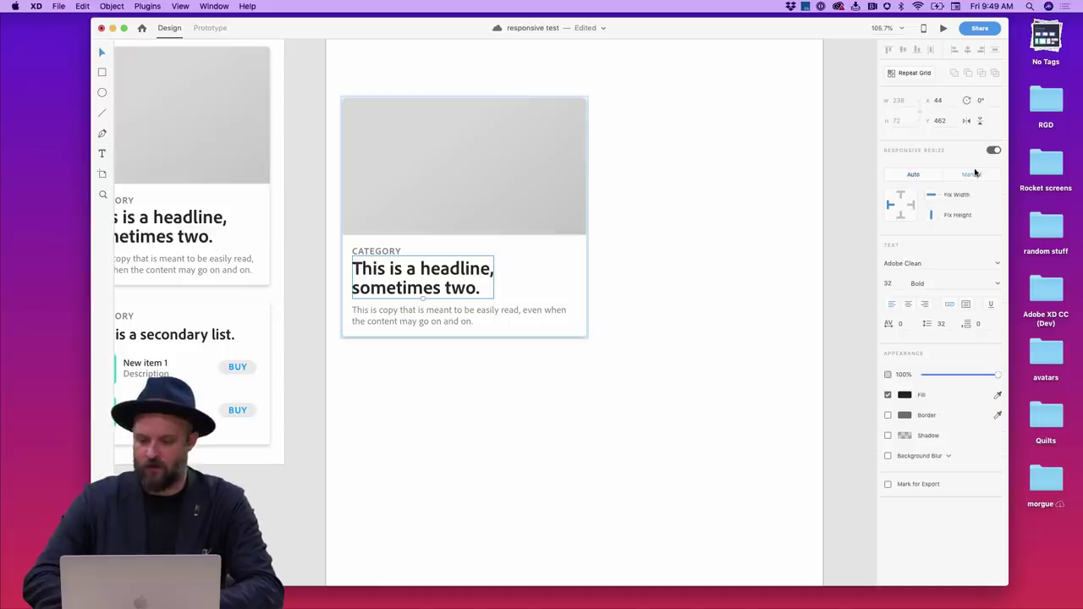
click(377, 253)
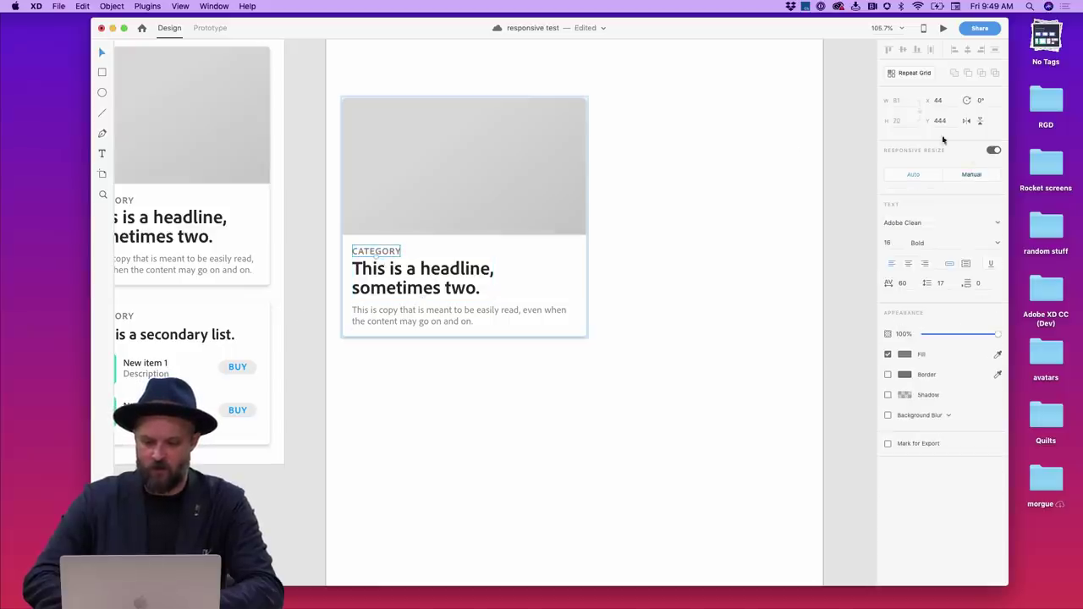
click(973, 174)
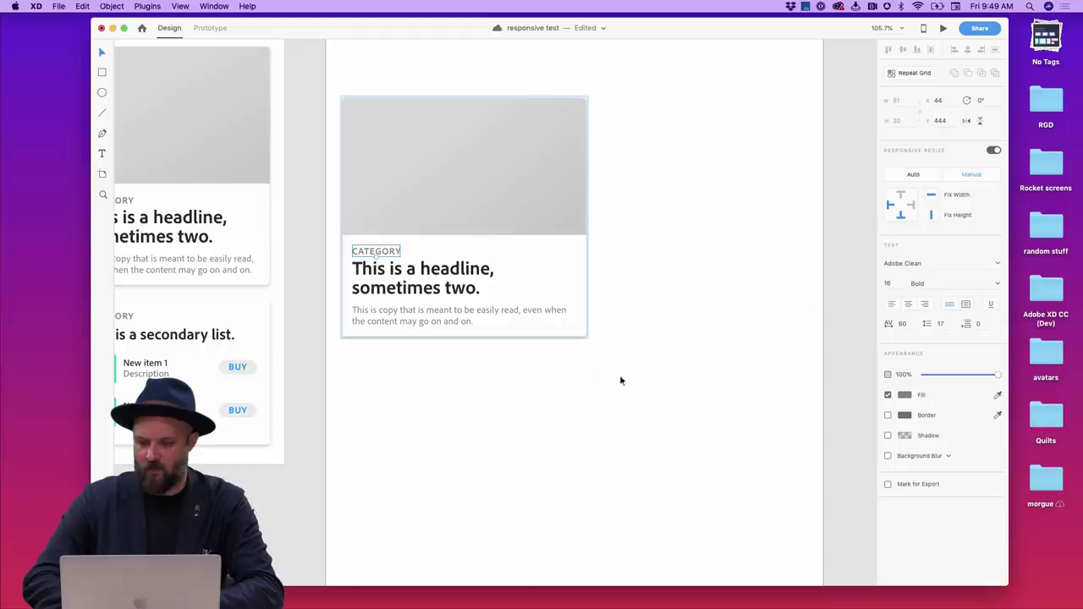
key(Escape)
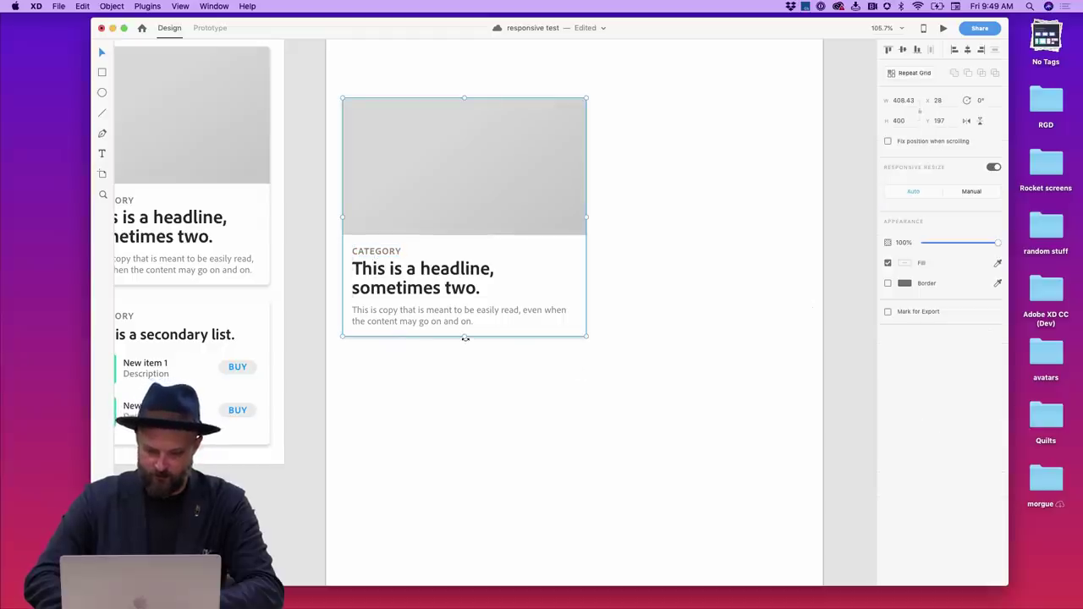
drag(464, 337, 462, 435)
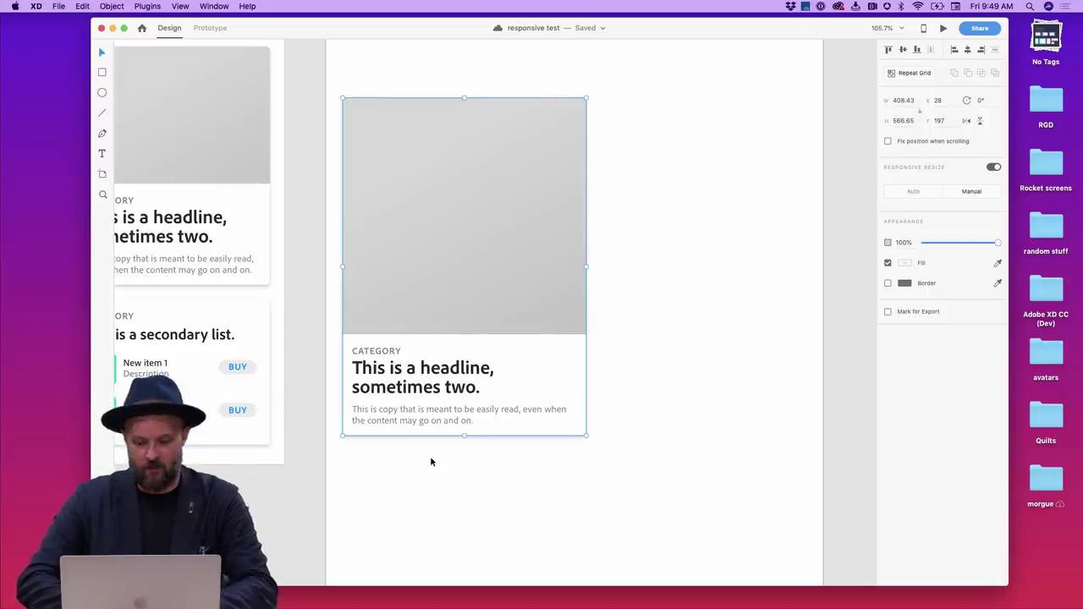
Undo the card's height stretch and reselect the iPad headline card
key(super+z)
click(636, 406)
scroll(635, 396, down, 5)
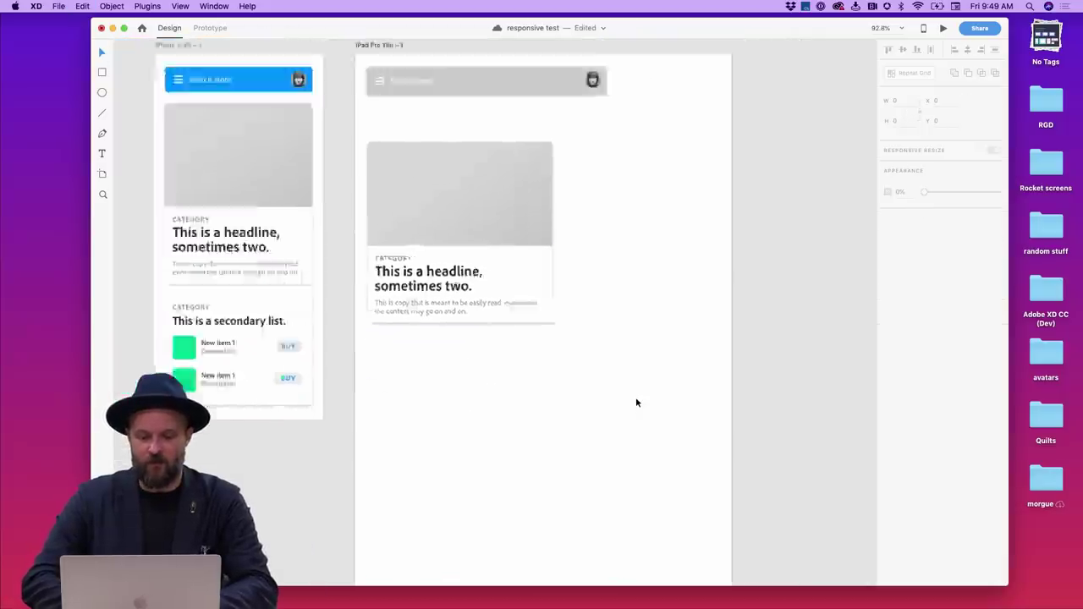
scroll(635, 397, right, 2)
click(449, 290)
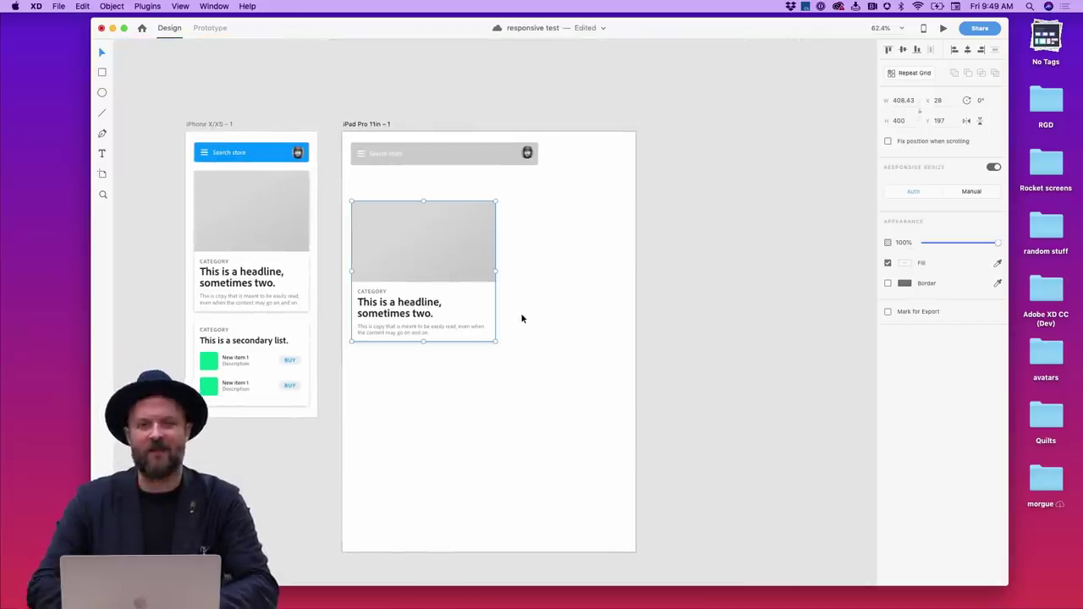
scroll(432, 114, up, 5)
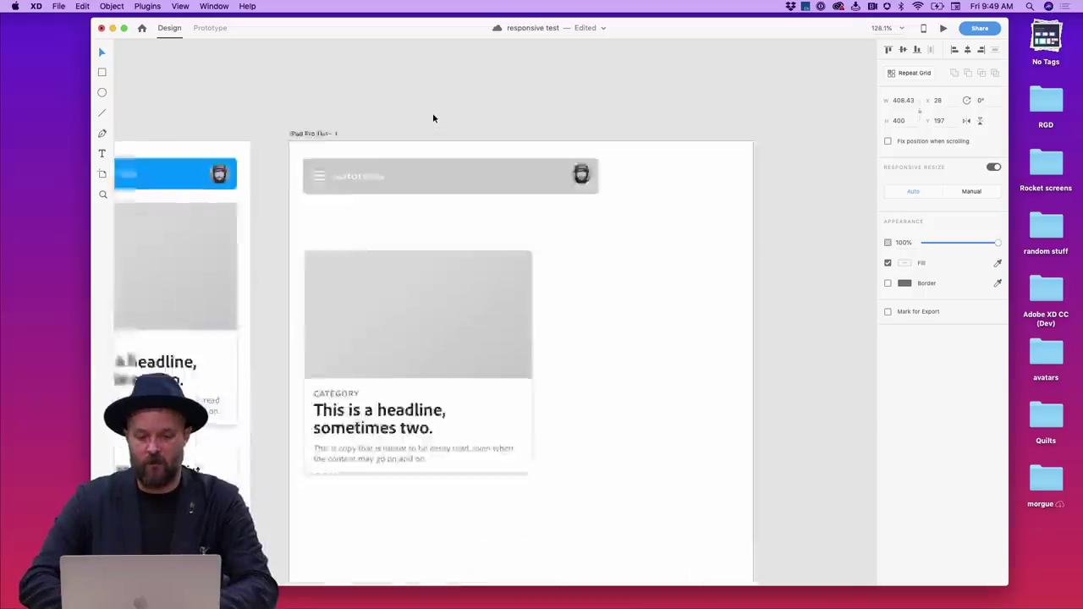
scroll(432, 113, down, 8)
scroll(466, 337, up, 3)
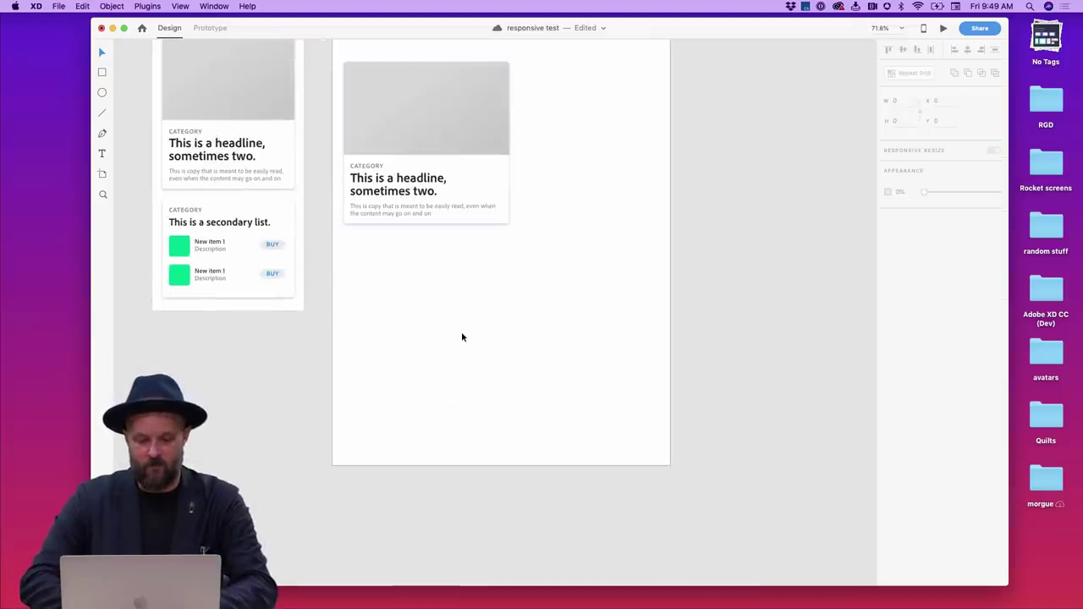
Draw a 370×70 rectangle bar below the headline card
key(r)
mouse_move(364, 283)
mouse_down()
mouse_move(533, 328)
mouse_move(614, 316)
mouse_move(502, 314)
mouse_move(511, 311)
mouse_up()
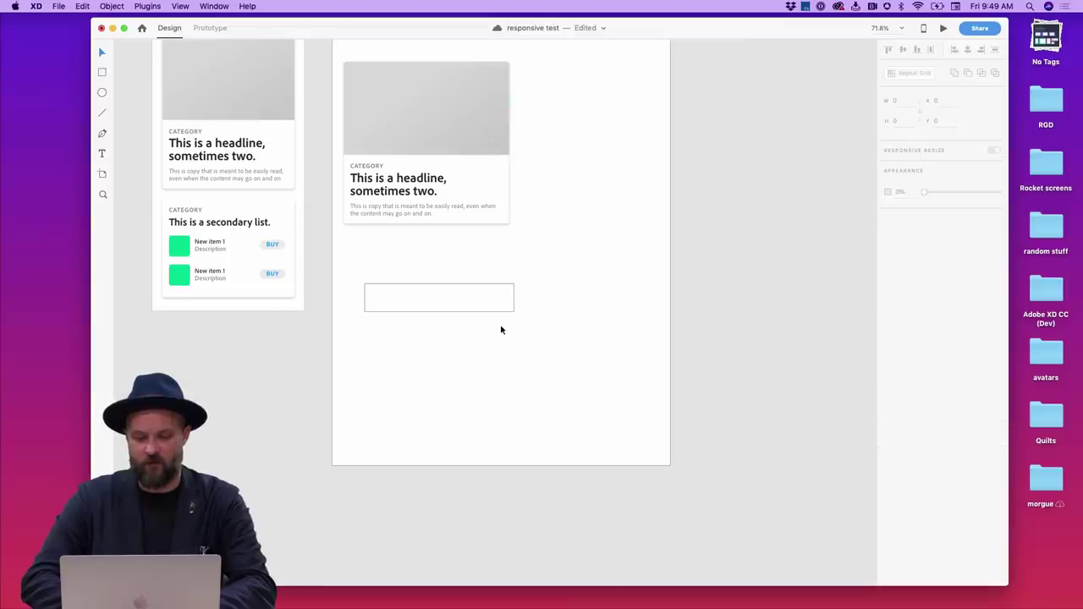
scroll(500, 324, up, 10)
scroll(452, 211, left, 5)
scroll(452, 211, down, 1)
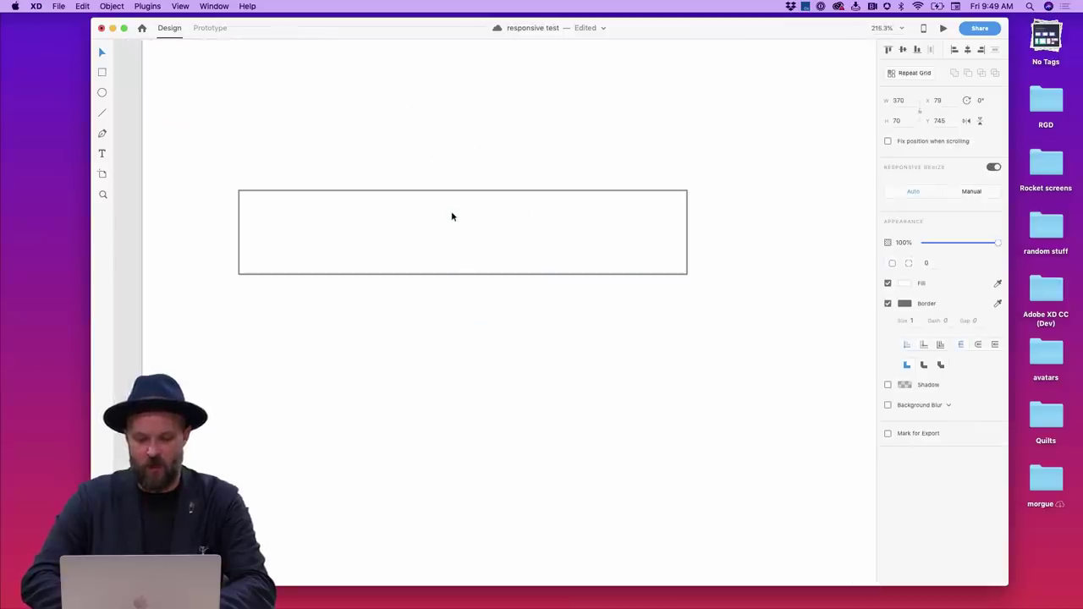
Add three evenly spaced 26×26 circles in the bar and select bar and circles together
key(e)
drag(324, 214, 599, 220)
click(468, 225)
click(637, 319)
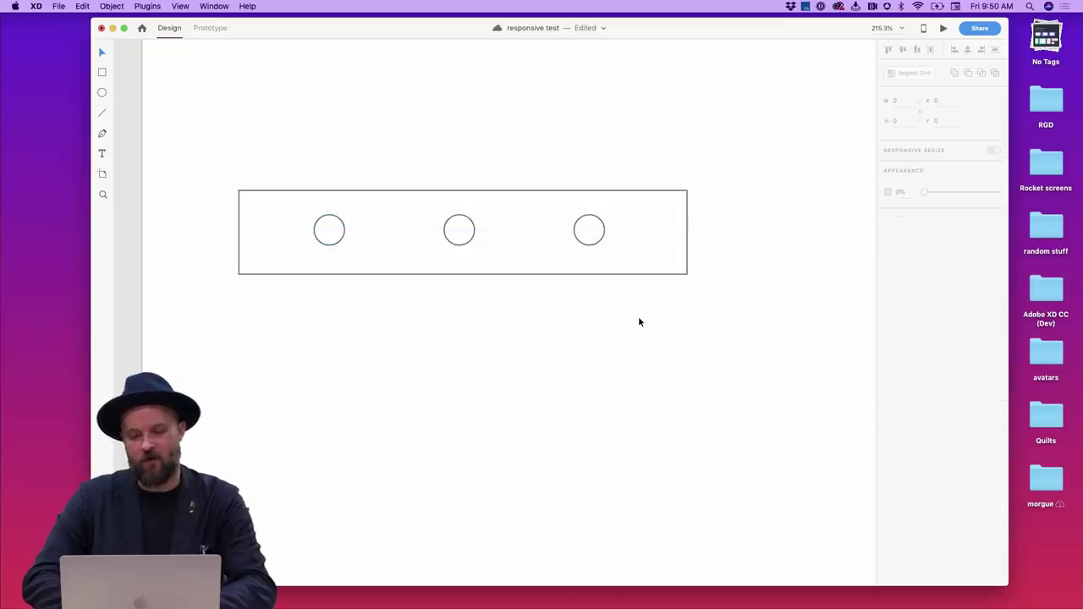
drag(639, 319, 277, 161)
scroll(603, 275, down, 5)
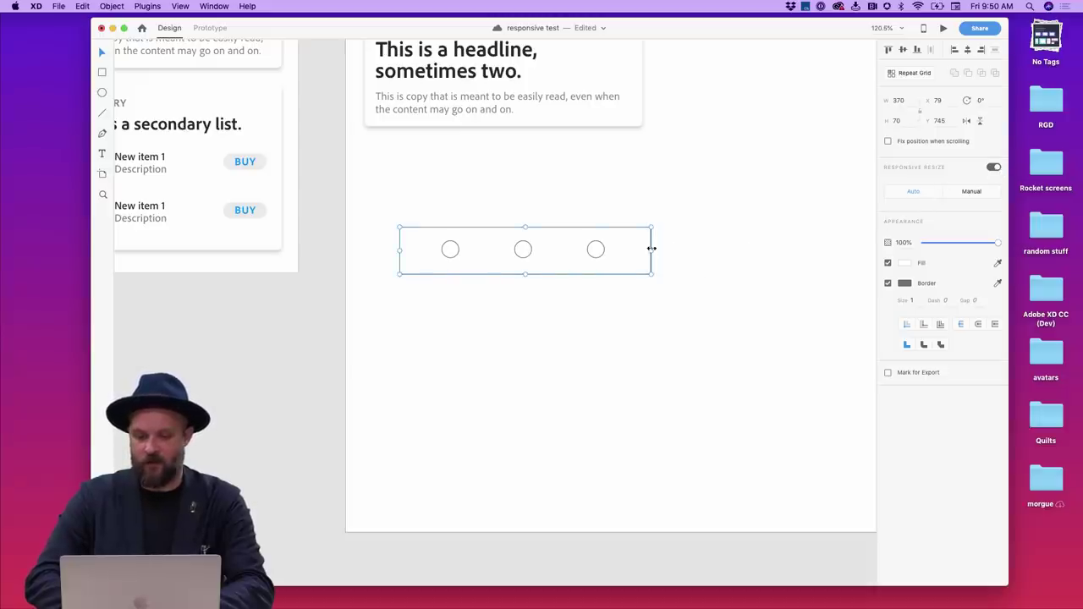
drag(651, 248, 768, 250)
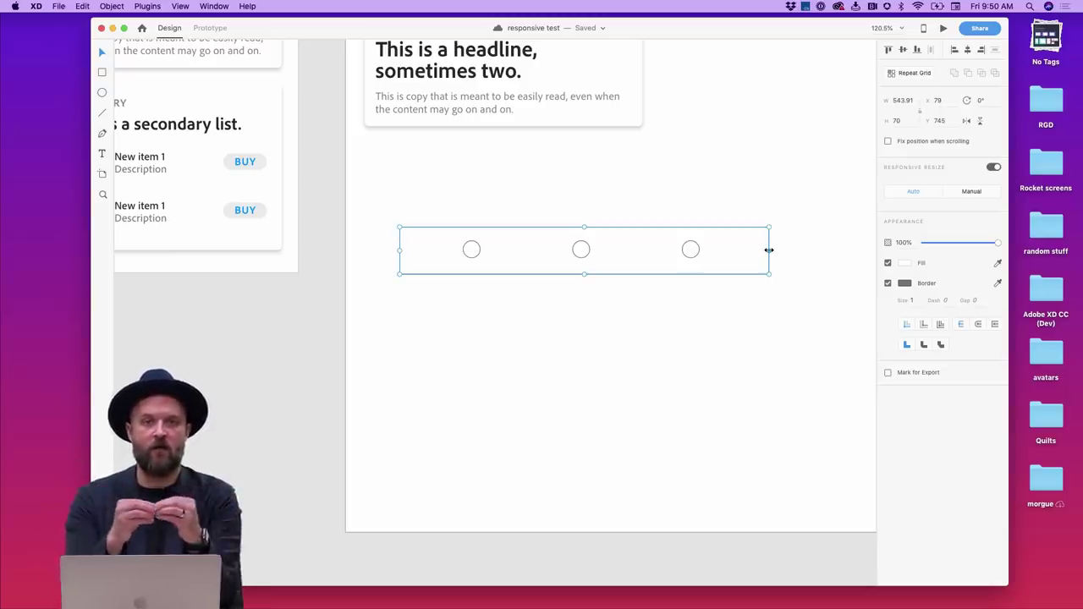
drag(768, 250, 652, 249)
Group the bar's three circles with Cmd+G, then widen the bar to 599.51 px
click(609, 216)
double_click(595, 248)
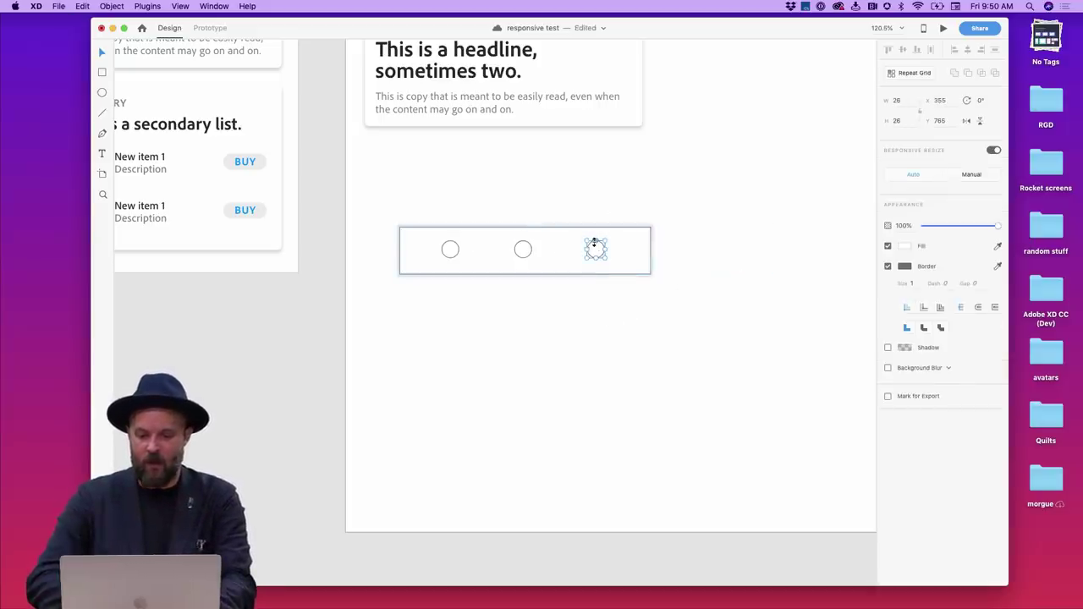
shift+click(522, 249)
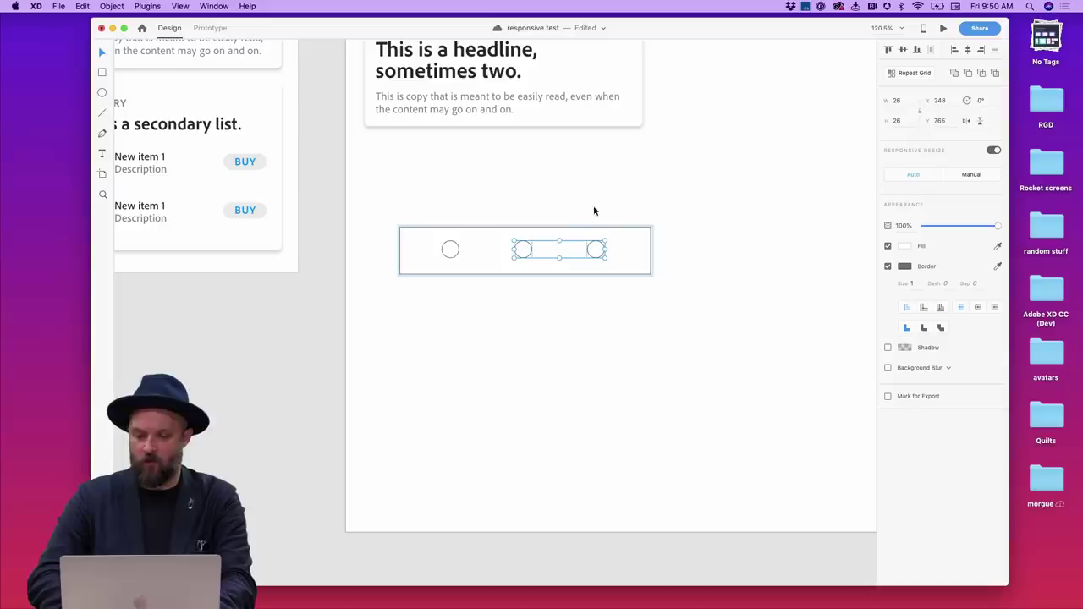
shift+click(455, 252)
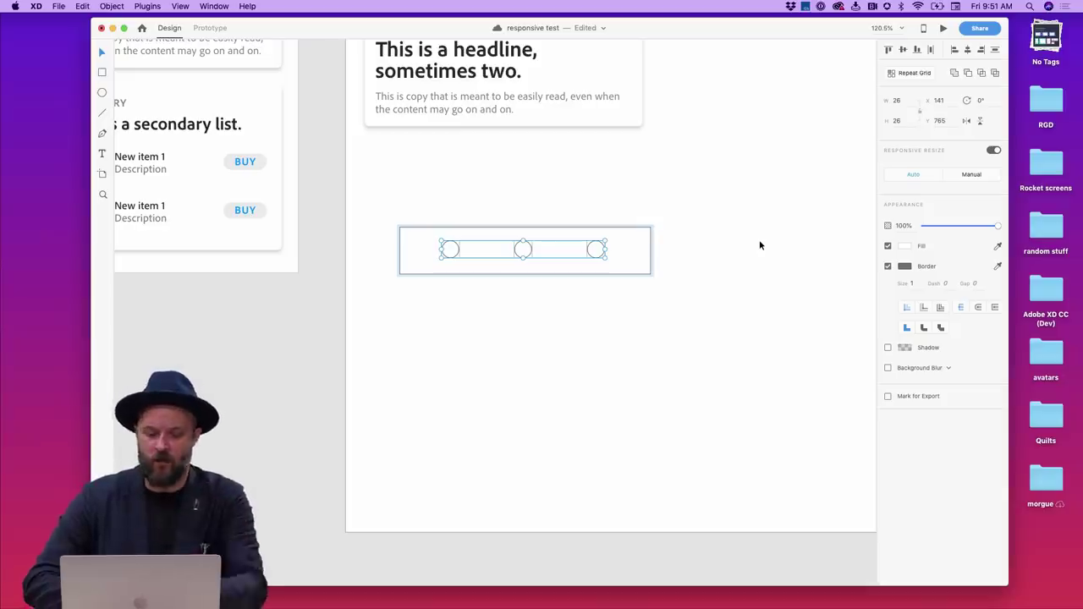
key(super+g)
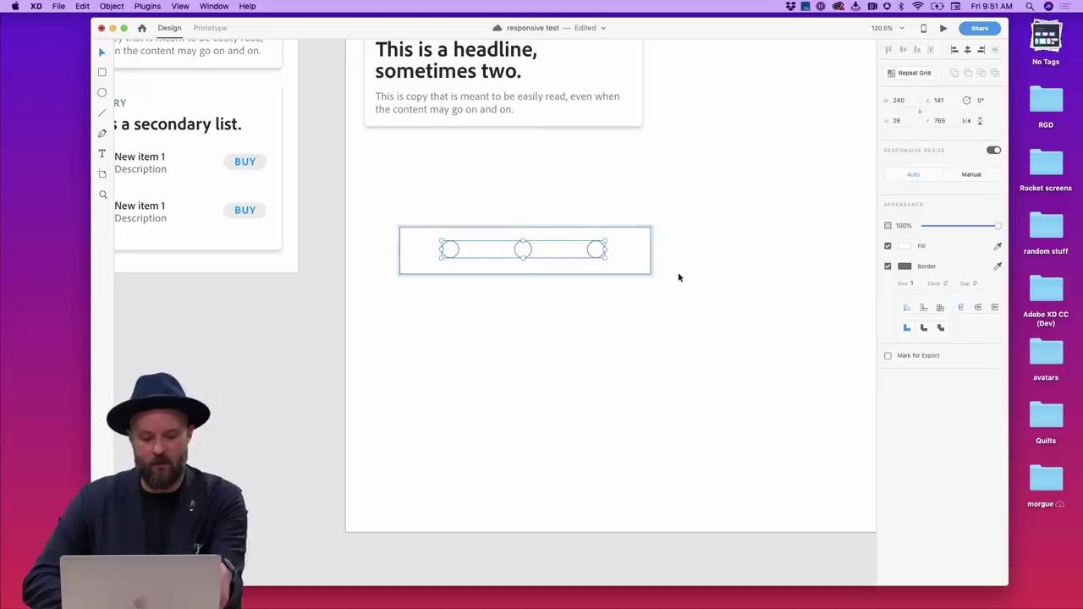
key(Escape)
drag(652, 250, 806, 248)
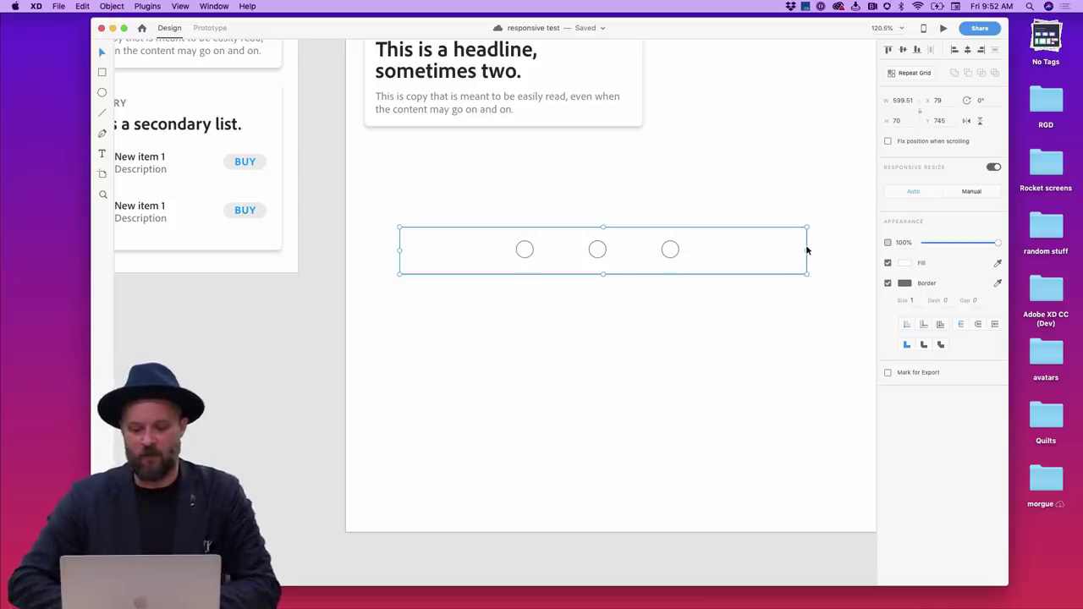
Delete the bar of circles from the iPad artboard
scroll(806, 249, down, 5)
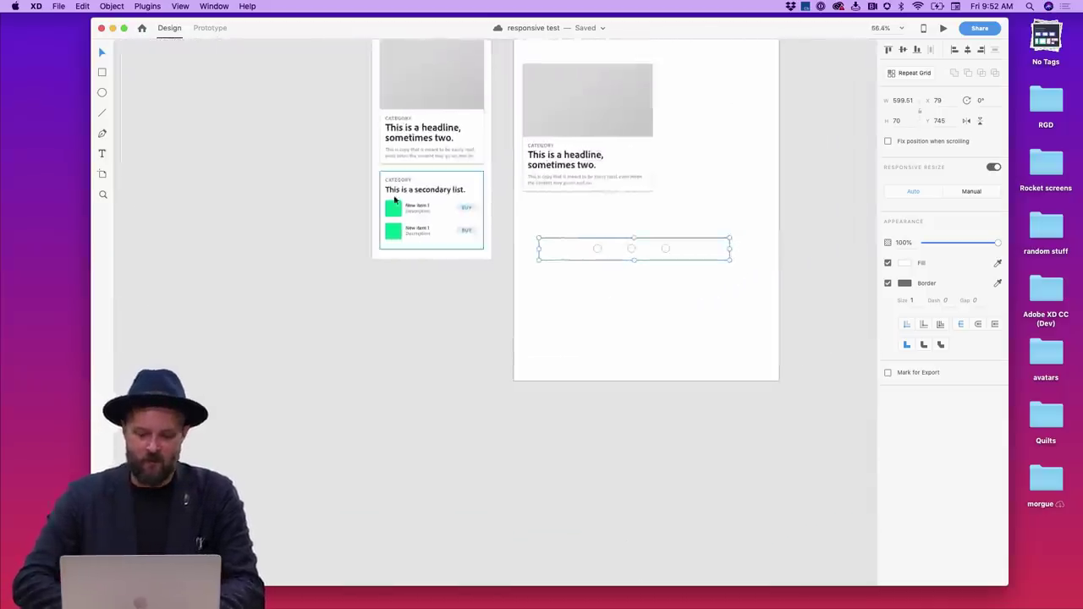
click(448, 198)
click(476, 273)
drag(477, 272, 374, 171)
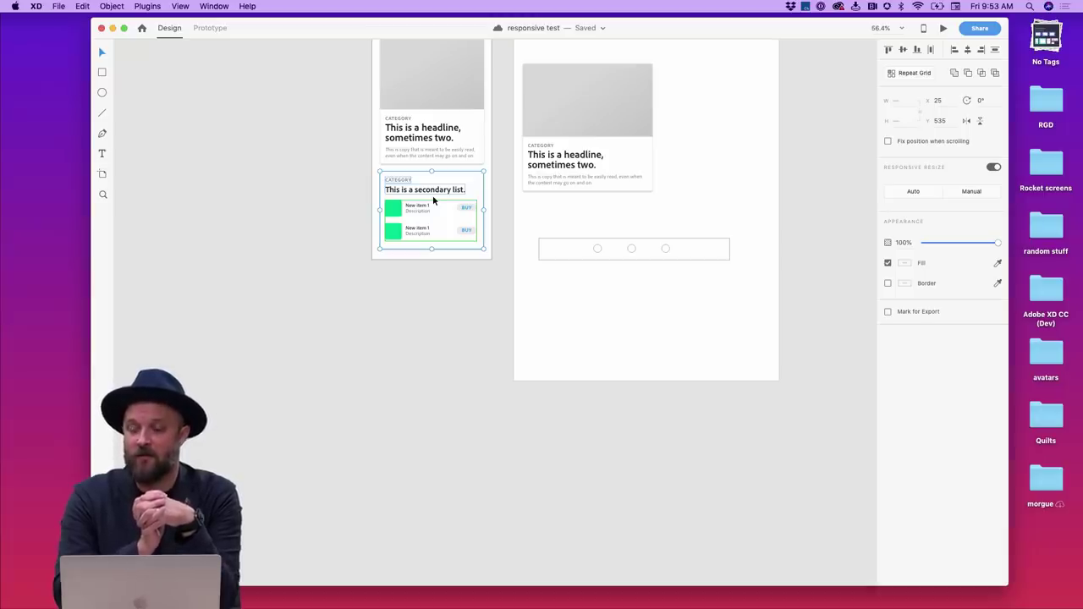
scroll(433, 195, up, 5)
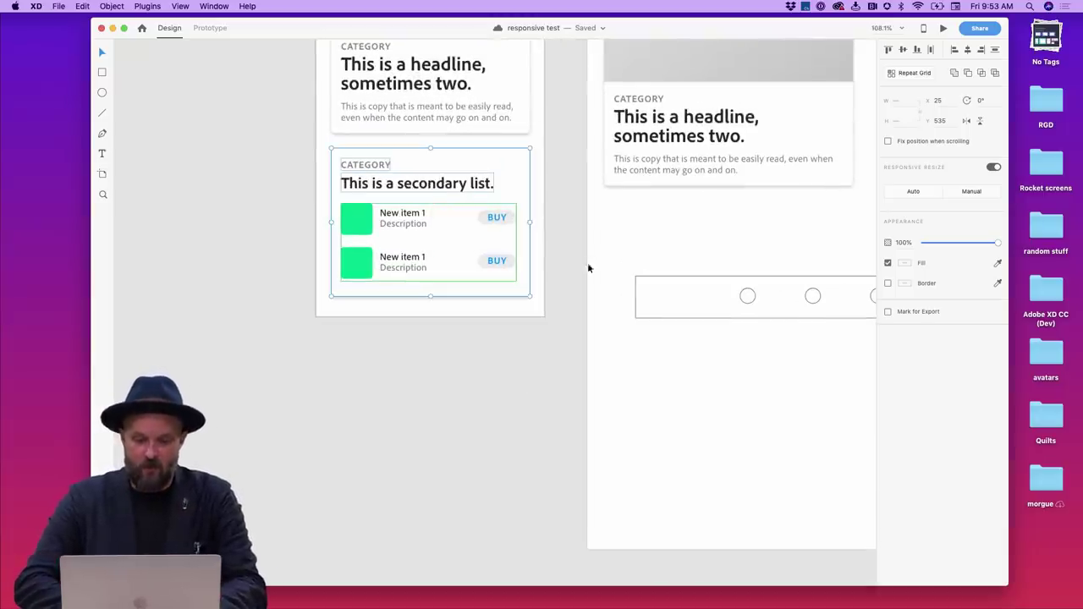
click(651, 334)
drag(826, 364, 677, 245)
key(Delete)
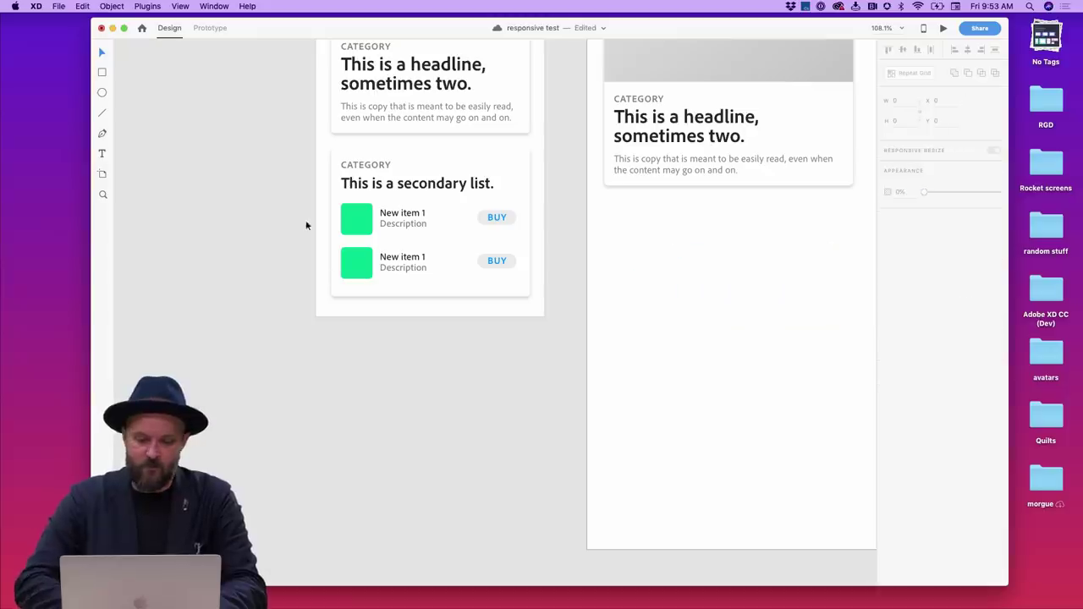
Test adding rows to the secondary list, undo it, and select the whole list card
scroll(440, 263, up, 3)
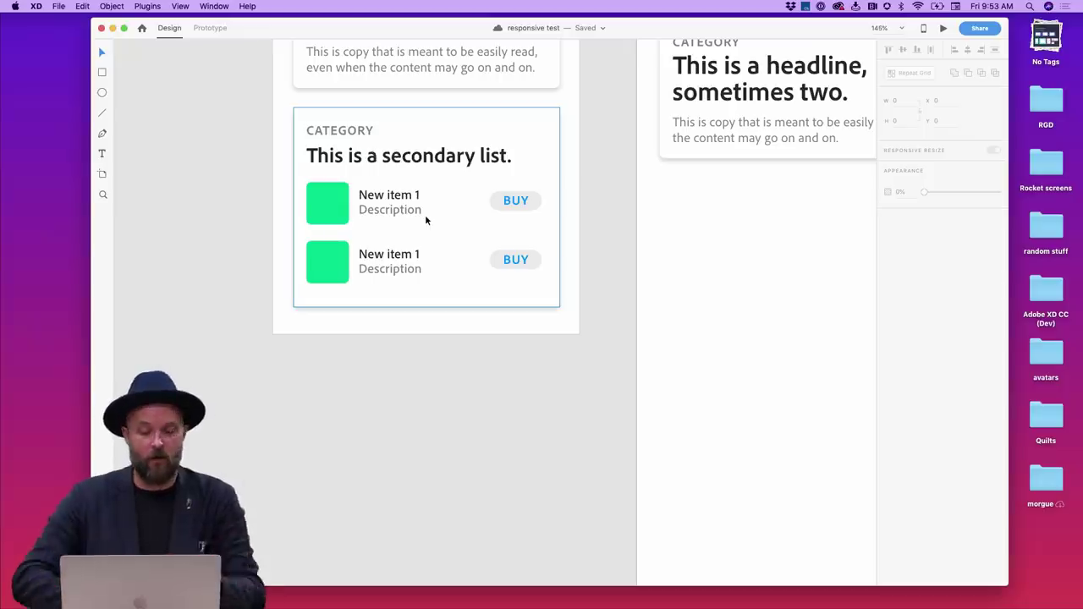
double_click(431, 217)
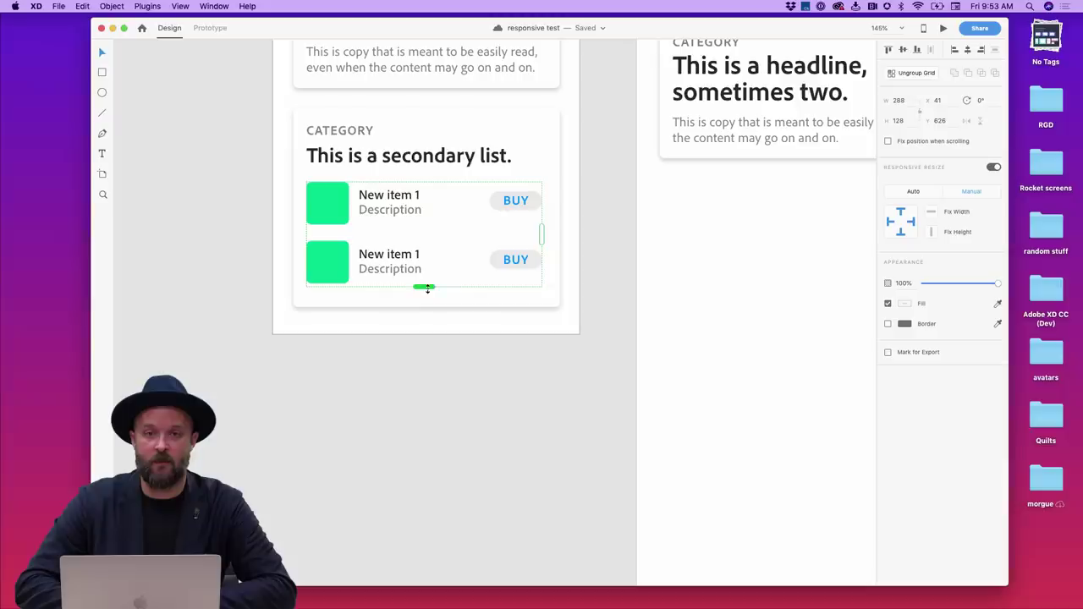
drag(422, 287, 423, 394)
key(super+z)
click(517, 343)
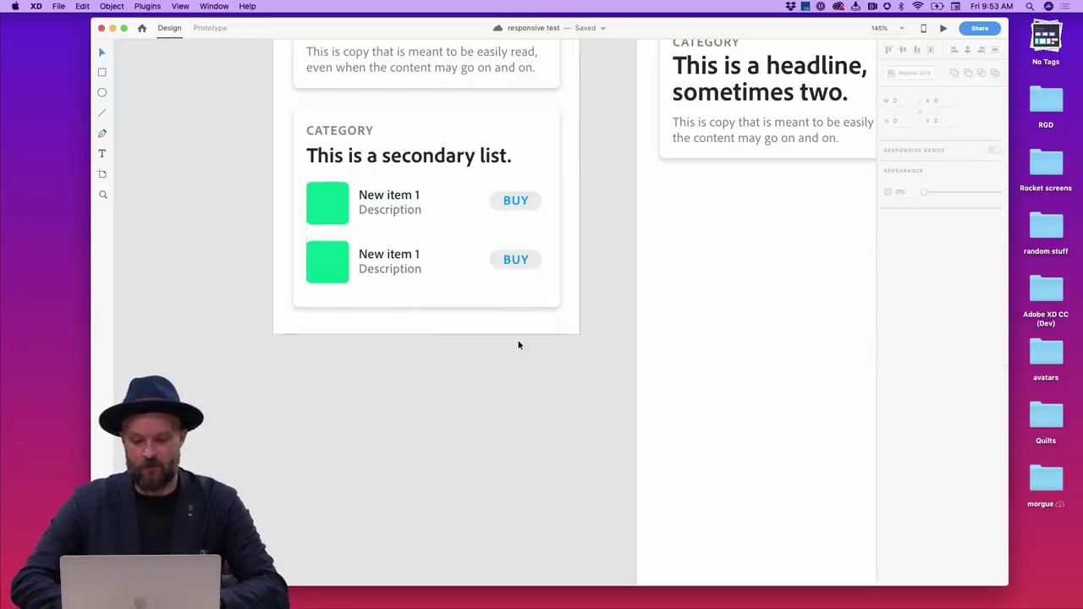
key(super+0)
drag(557, 339, 422, 249)
Paste the secondary list card onto the iPad artboard below the headline card and make it taller
scroll(556, 307, right, 3)
scroll(555, 307, down, 2)
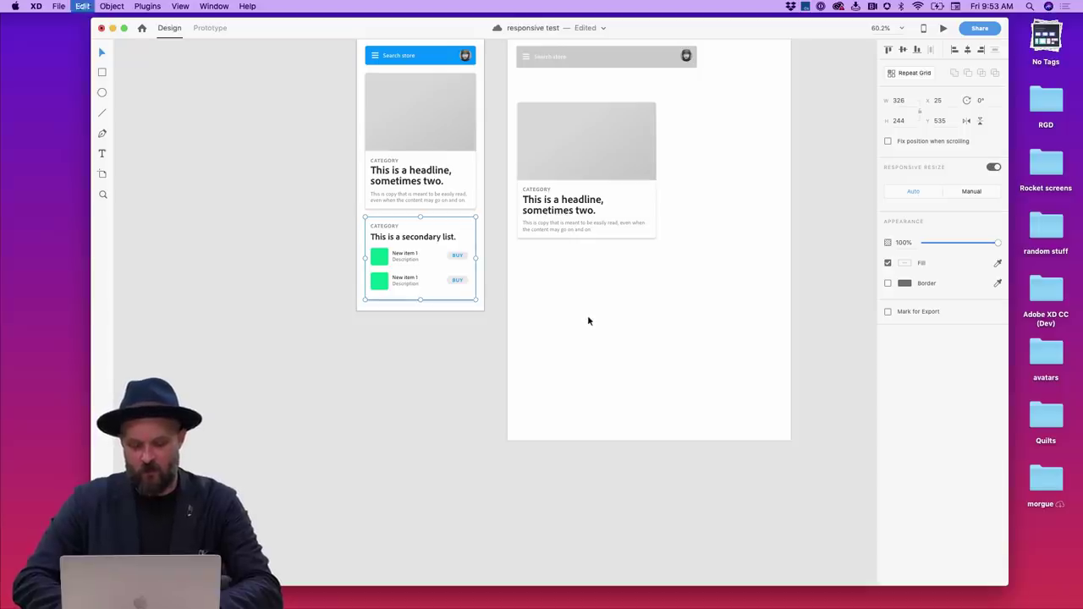
click(587, 315)
key(super+v)
scroll(615, 329, right, 2)
scroll(615, 330, right, 2)
drag(519, 229, 652, 296)
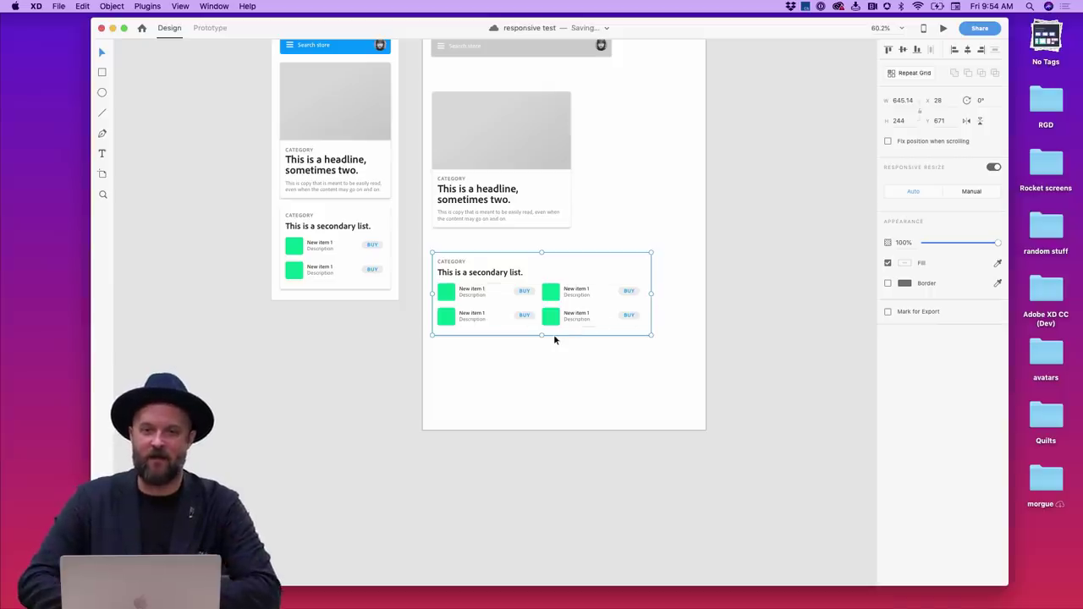
scroll(545, 340, up, 5)
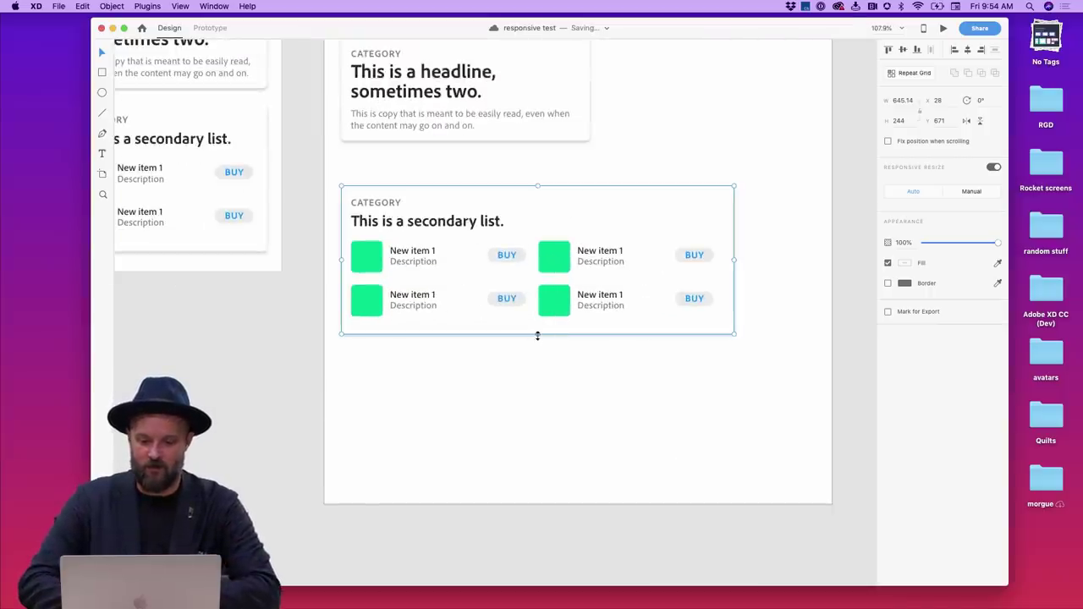
drag(537, 337, 537, 429)
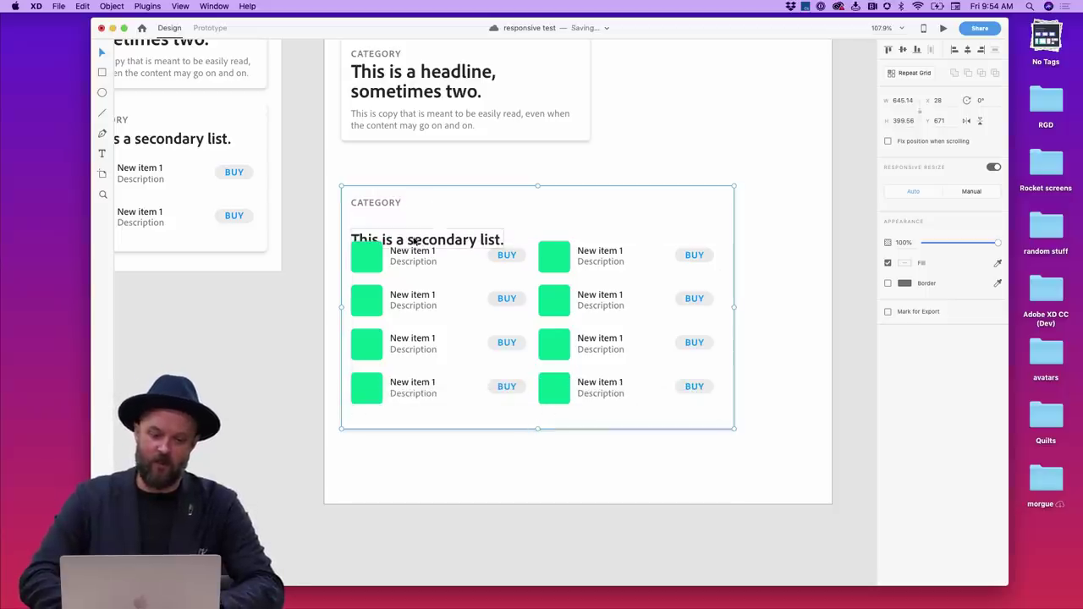
Undo the height change and group the CATEGORY label with the card title
key(super+z)
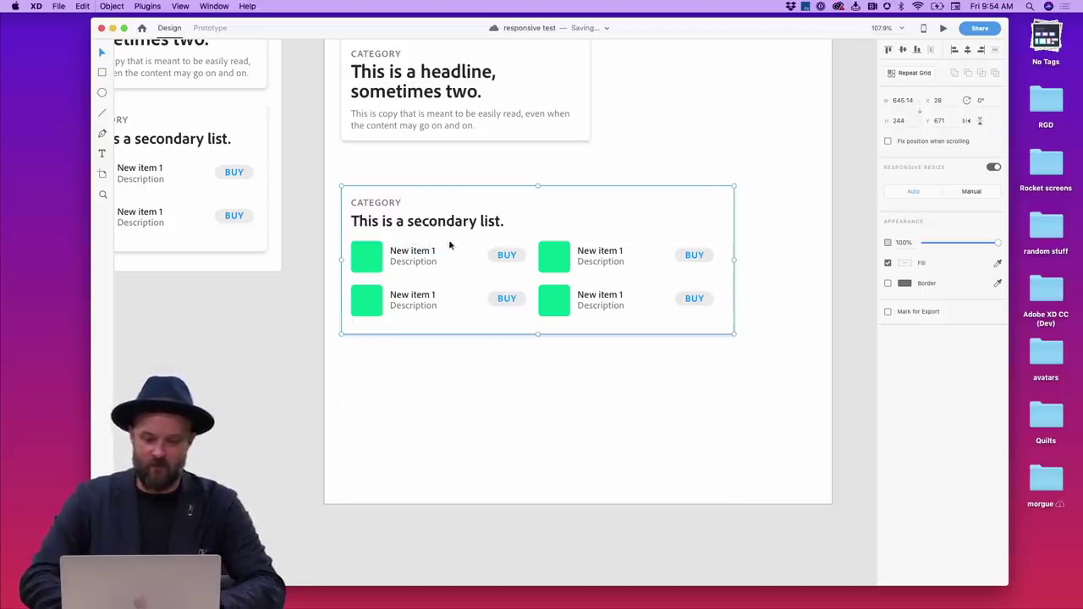
double_click(439, 221)
shift+click(372, 203)
key(super+g)
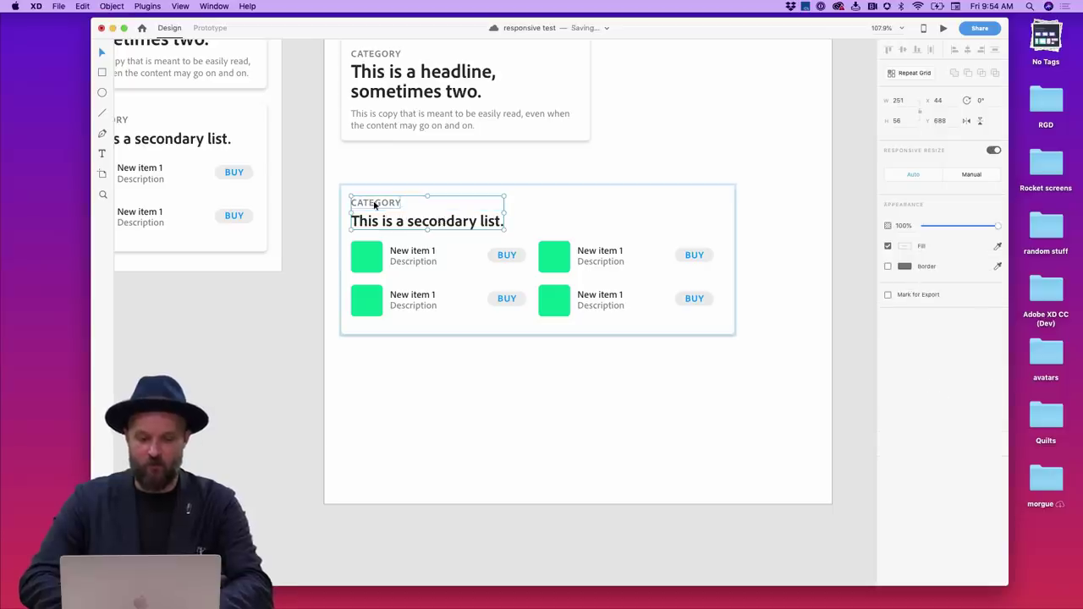
click(437, 239)
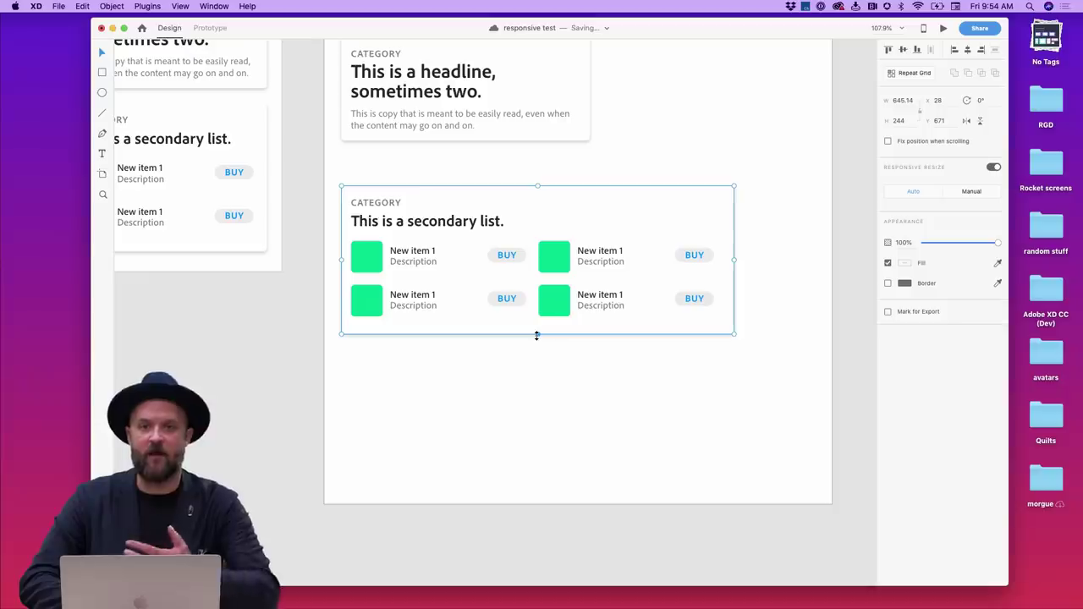
Extend the list to five rows and widen the column gap, keeping two columns
drag(536, 334, 539, 467)
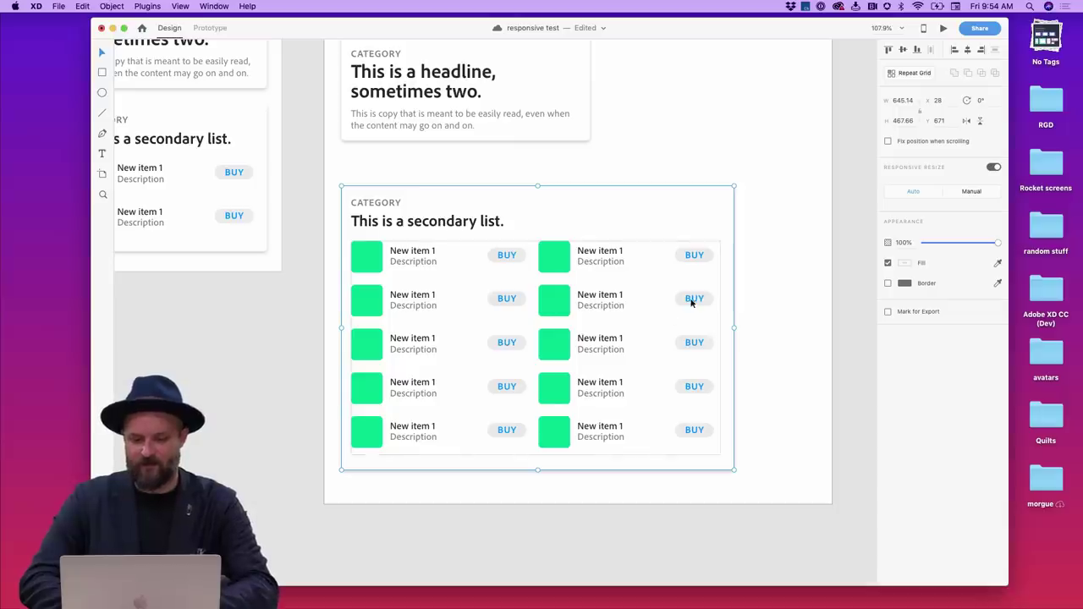
scroll(694, 302, down, 3)
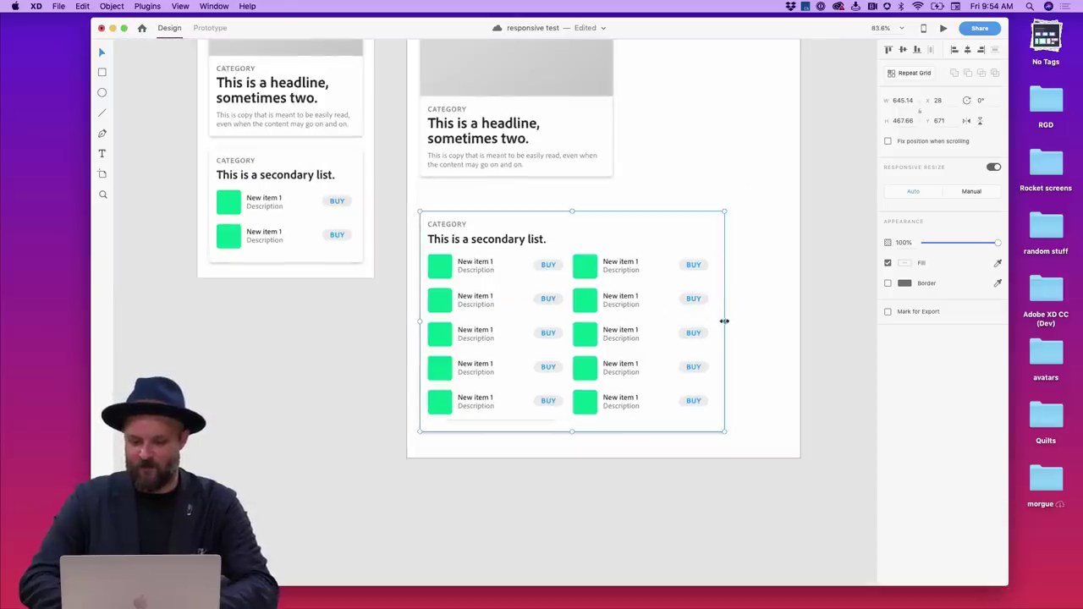
drag(724, 320, 784, 321)
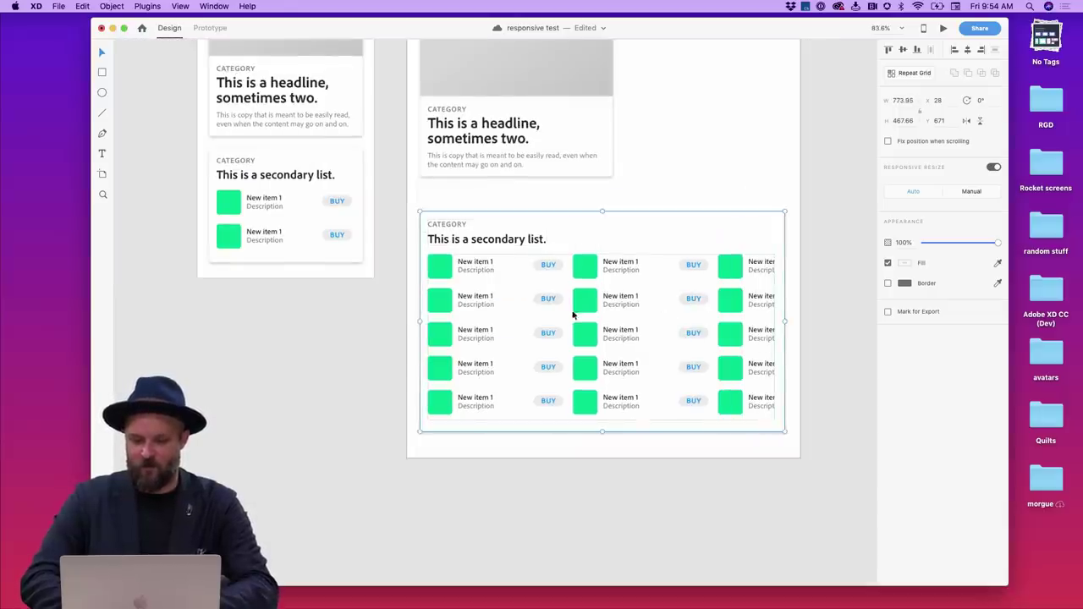
drag(568, 305, 609, 305)
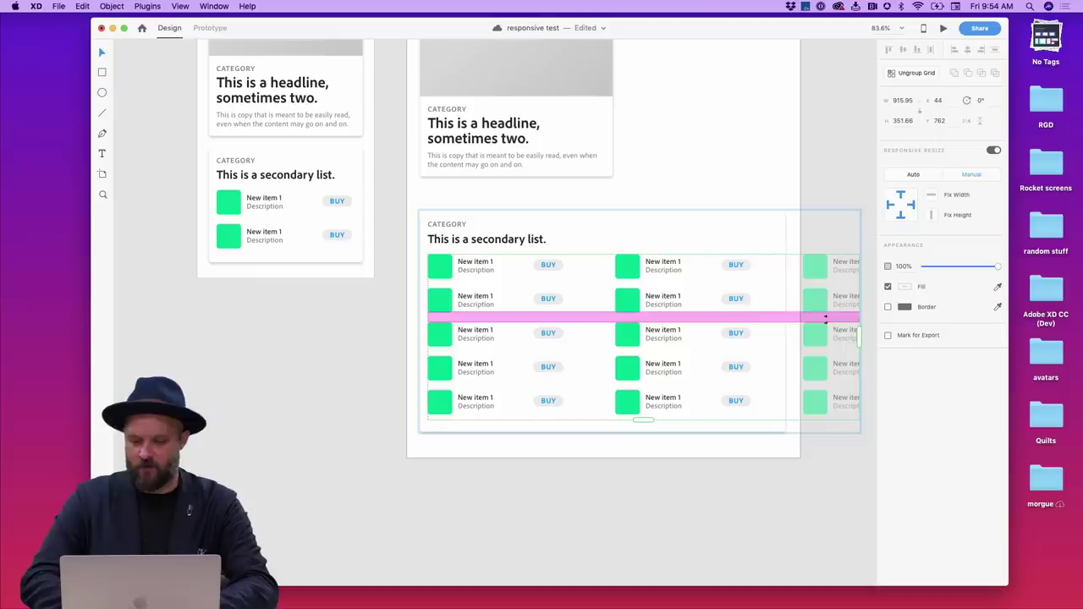
drag(860, 332, 770, 335)
click(832, 322)
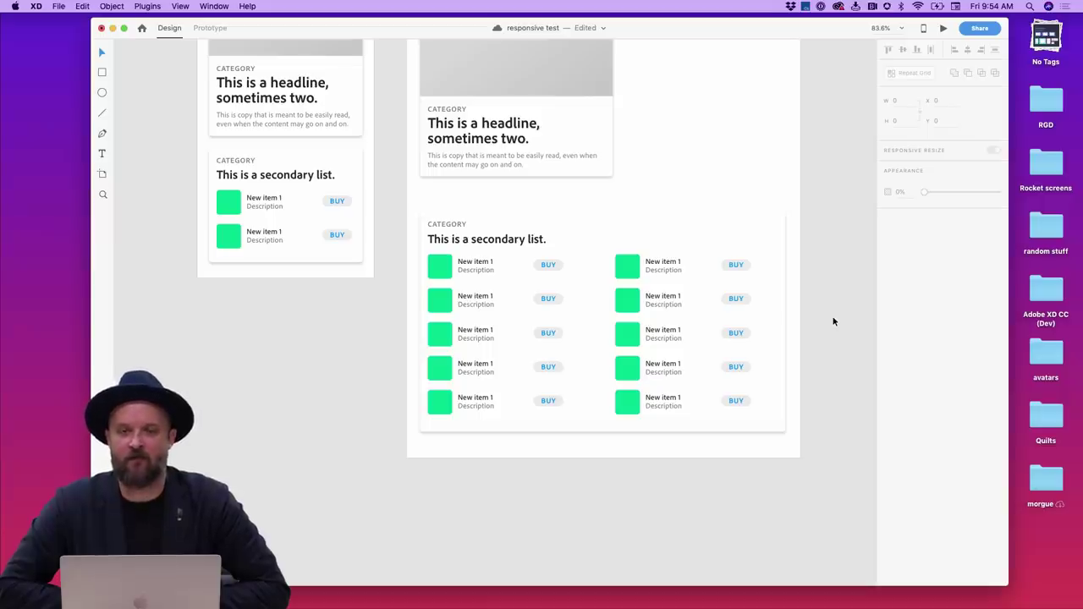
Save the document with Cmd+S and review the artboards
key(super+s)
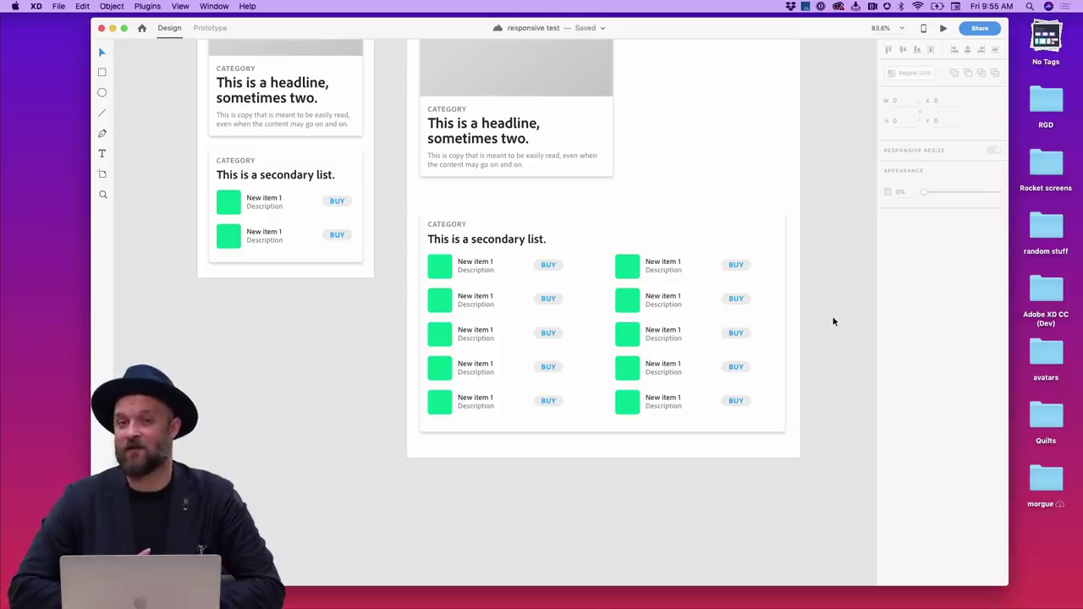
scroll(758, 223, up, 3)
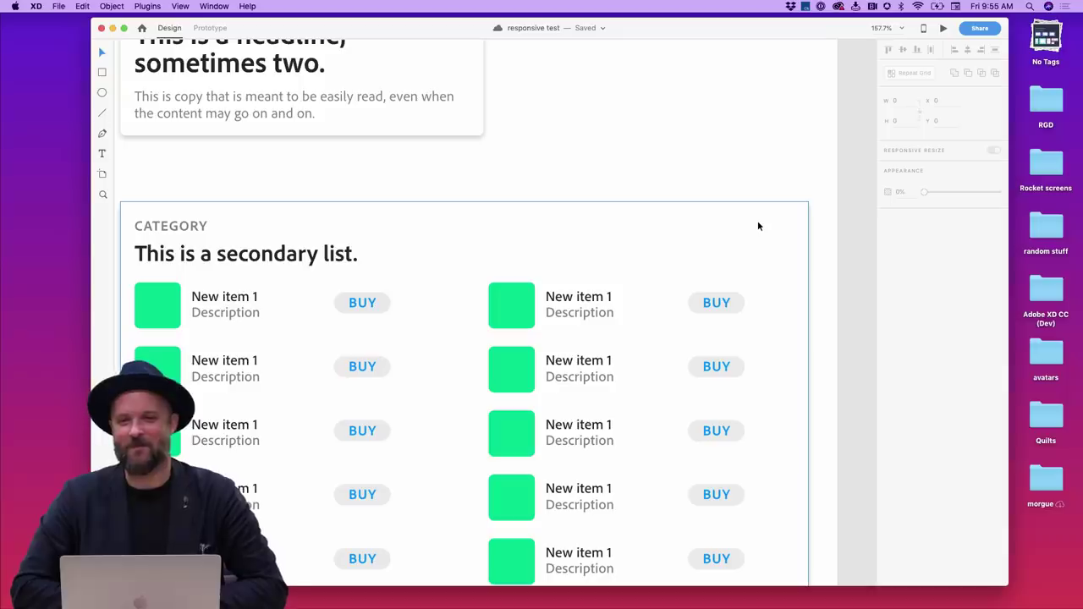
scroll(757, 220, down, 5)
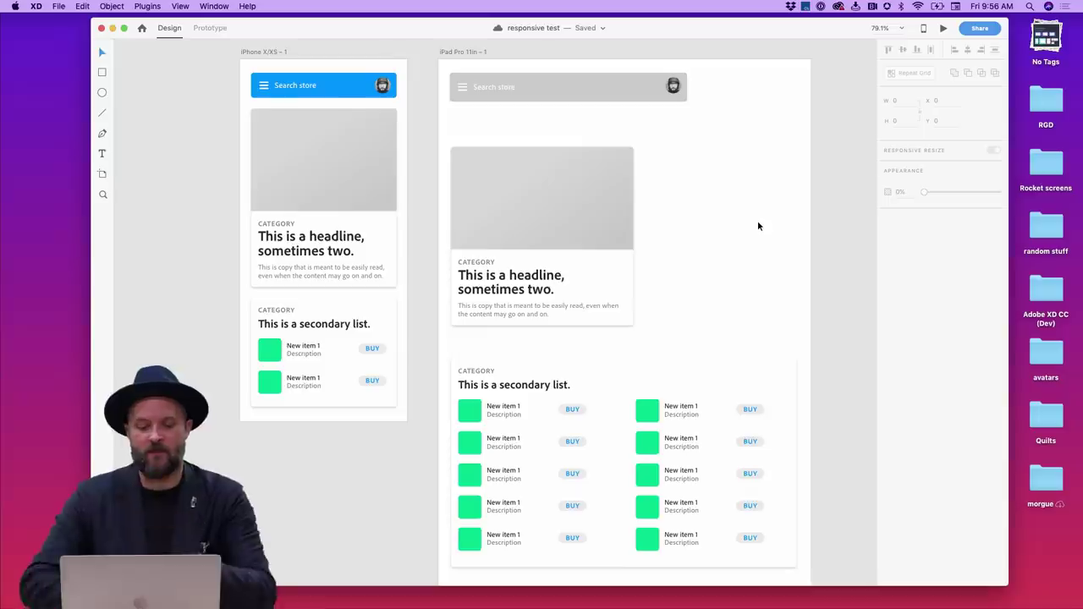
Select the 408.43×400 headline card on the iPad Pro 11in artboard
scroll(757, 226, right, 5)
click(532, 234)
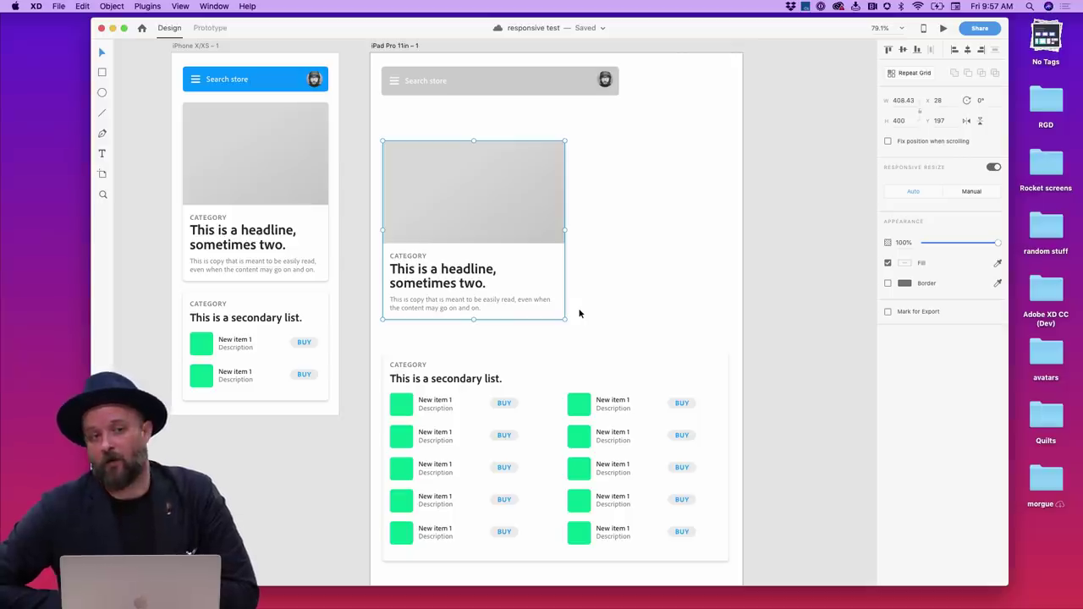
Shrink the iPad secondary list grid to one column of two rows, about 389×255
scroll(568, 348, down, 2)
scroll(568, 342, down, 5)
scroll(568, 342, right, 3)
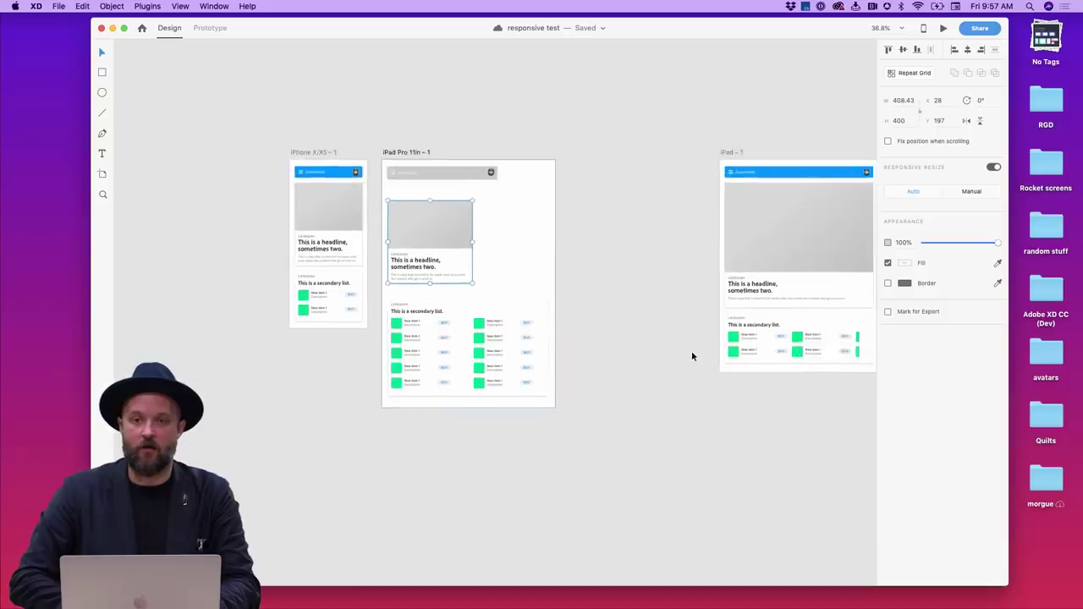
scroll(574, 350, up, 5)
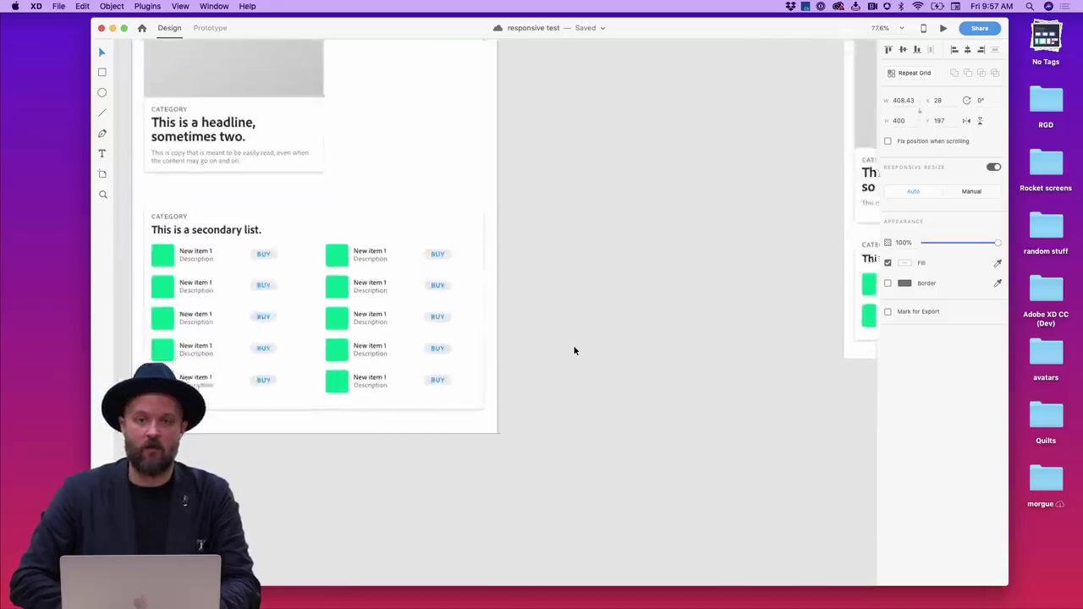
scroll(573, 350, down, 5)
click(504, 346)
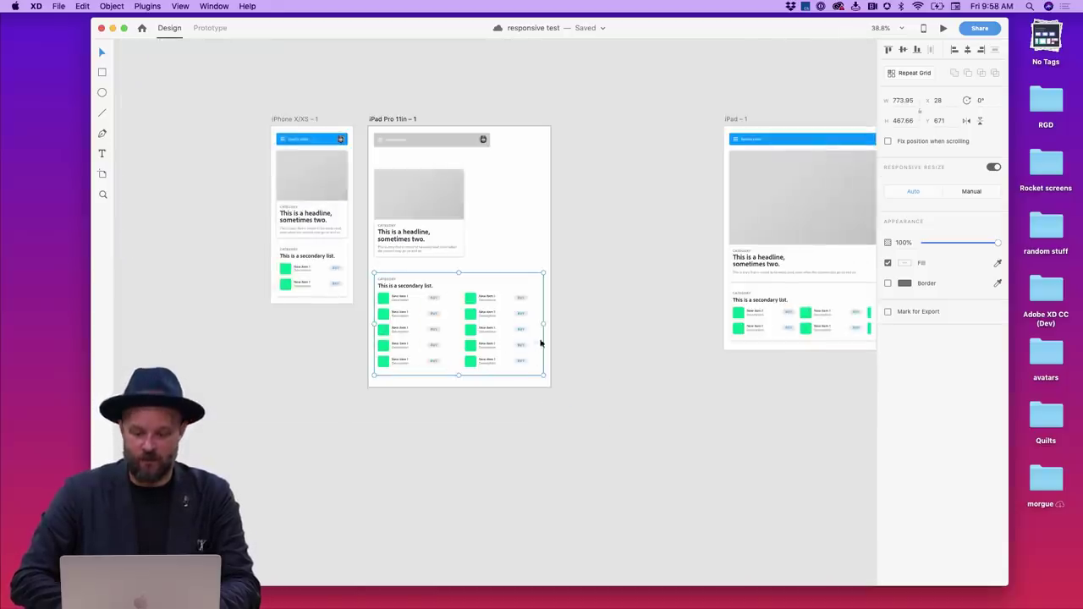
drag(542, 324, 471, 330)
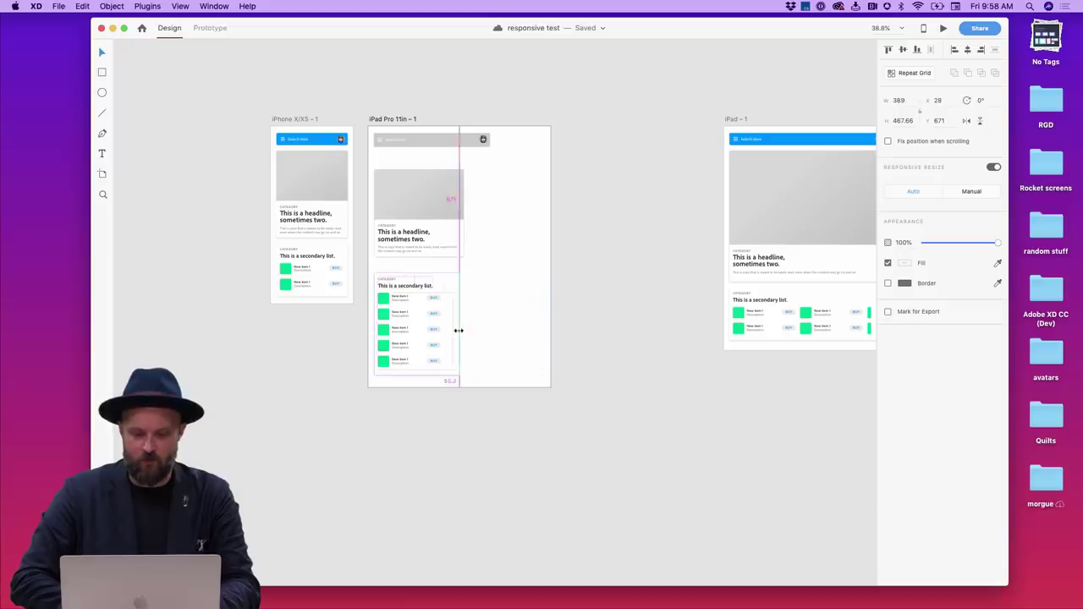
drag(458, 330, 459, 330)
drag(415, 376, 414, 329)
click(475, 301)
scroll(476, 301, up, 5)
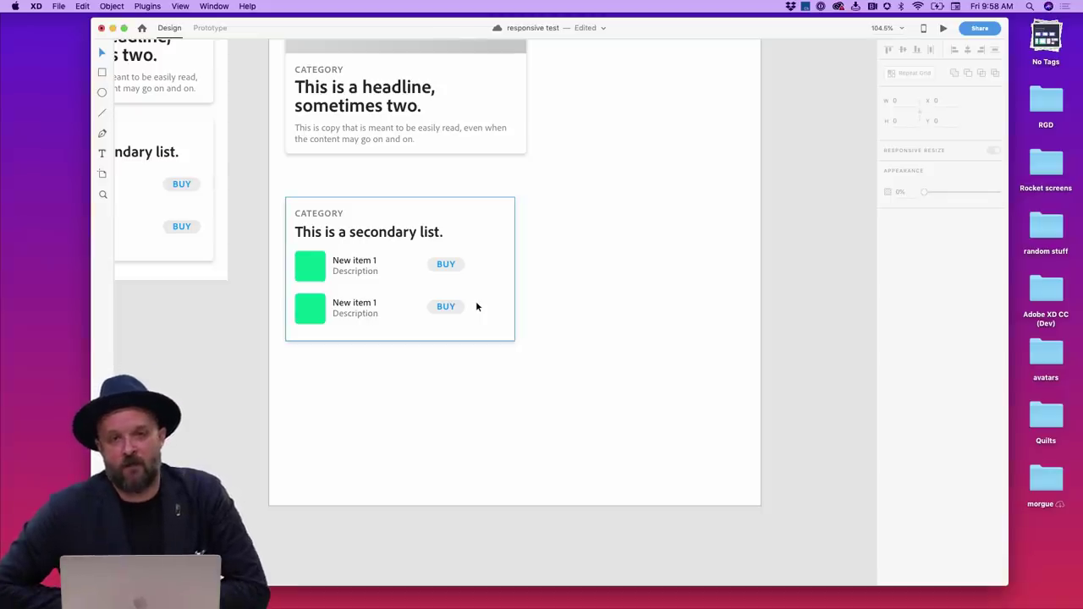
Drag the iPad headline card repeat grid down to about Y 244, just above the list card
scroll(476, 303, up, 3)
click(485, 211)
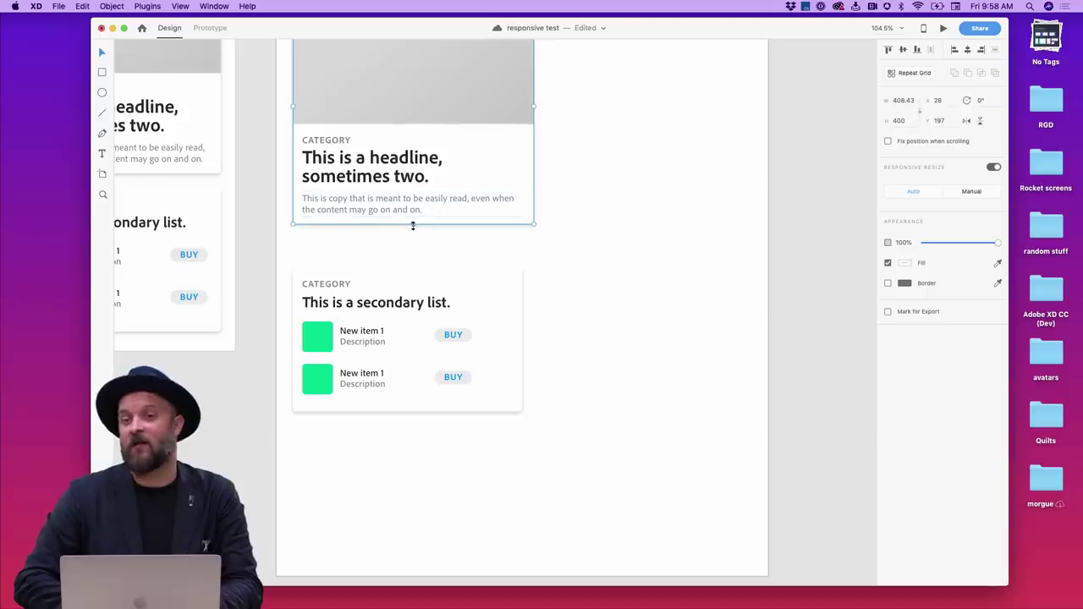
drag(428, 201, 410, 243)
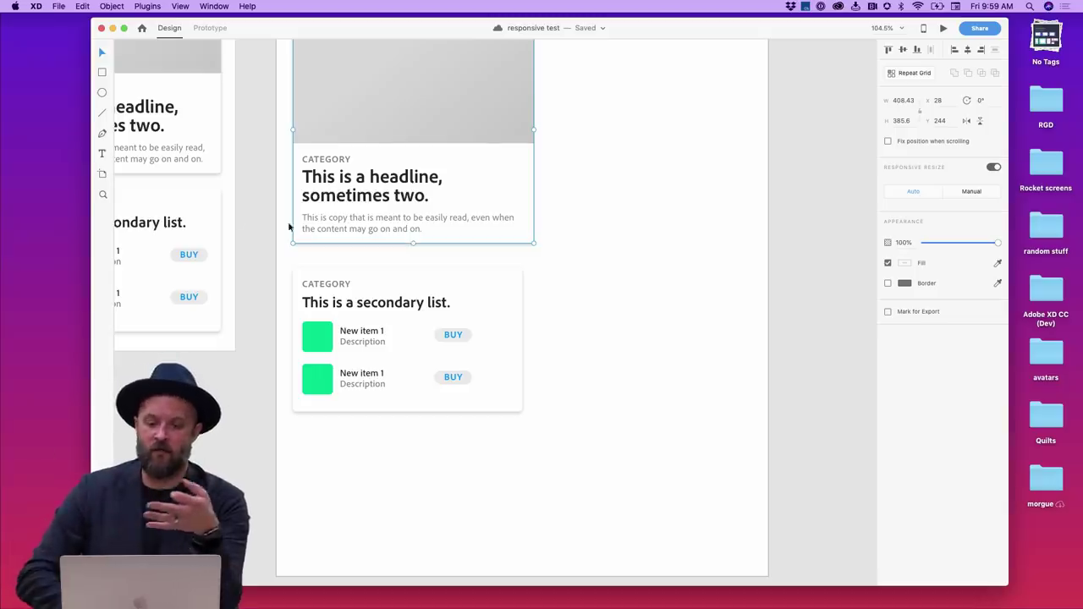
scroll(255, 216, up, 4)
scroll(255, 217, left, 5)
scroll(228, 214, up, 2)
scroll(227, 215, left, 2)
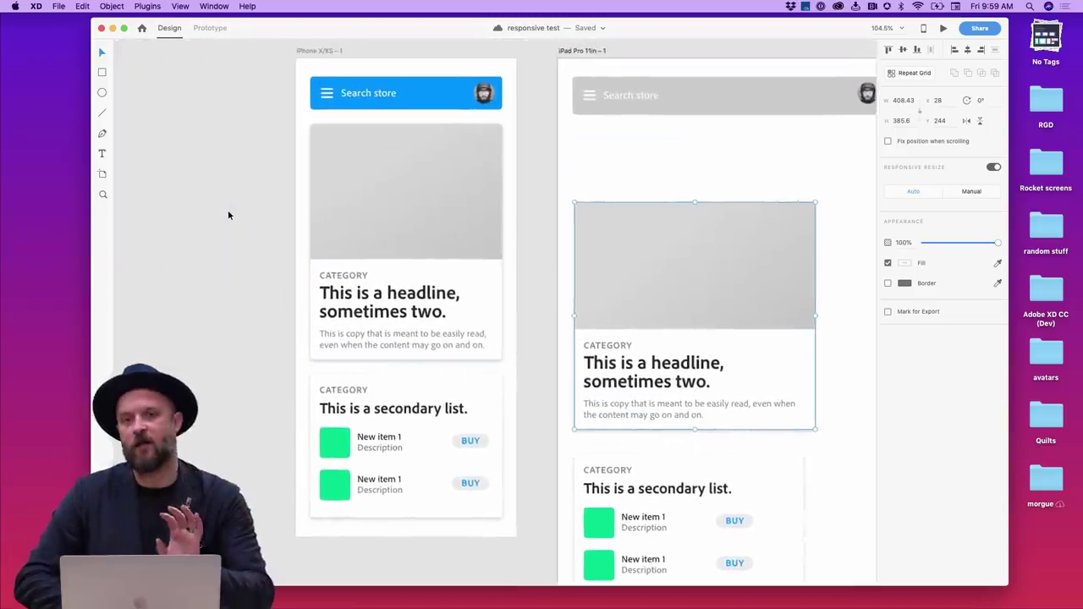
scroll(228, 215, right, 6)
scroll(227, 215, right, 1)
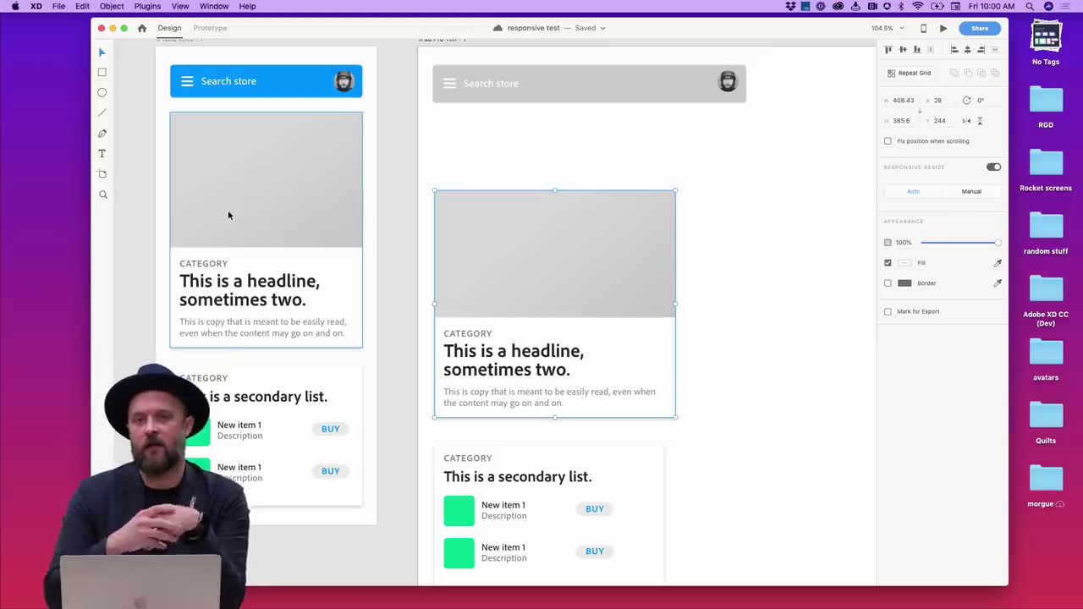
scroll(269, 186, down, 3)
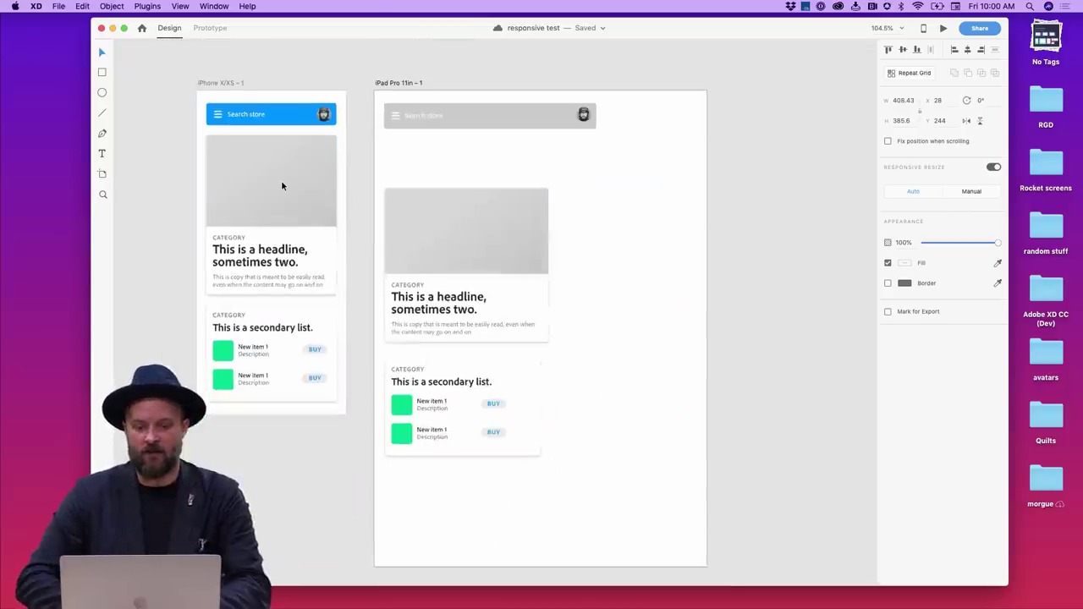
Delete the grey iPad search bar and paste in the iPhone's blue one, stretched to 778.65×56
click(430, 120)
key(Delete)
click(283, 108)
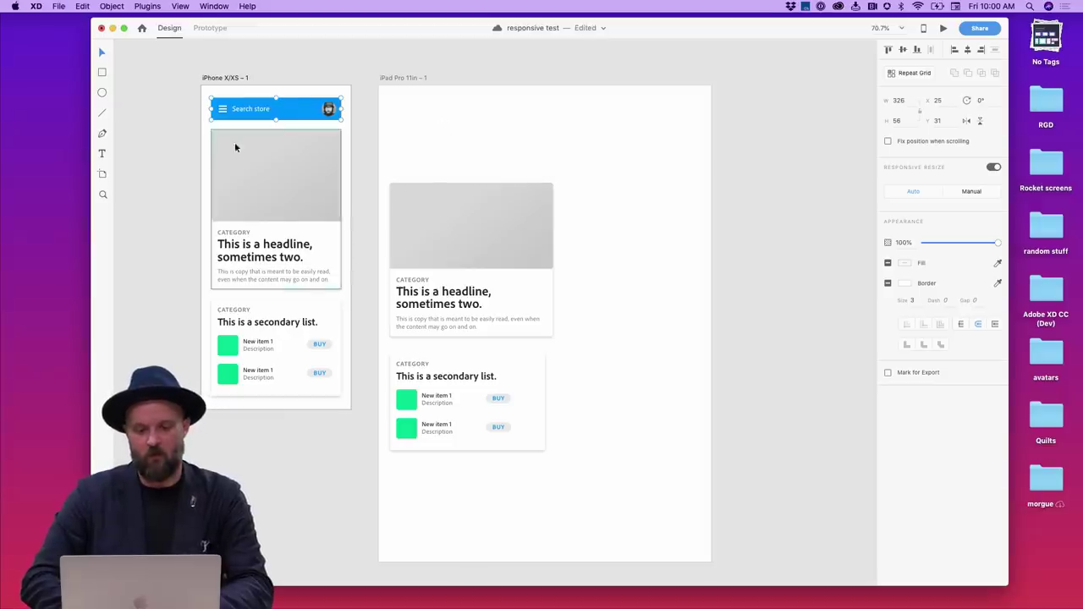
click(427, 124)
key(super+v)
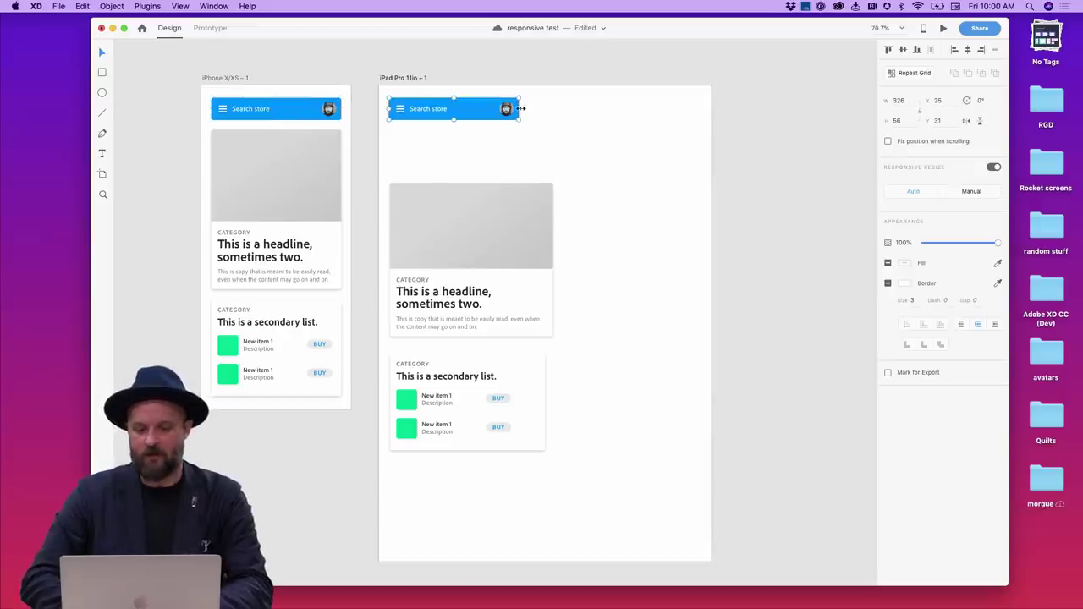
drag(520, 108, 698, 108)
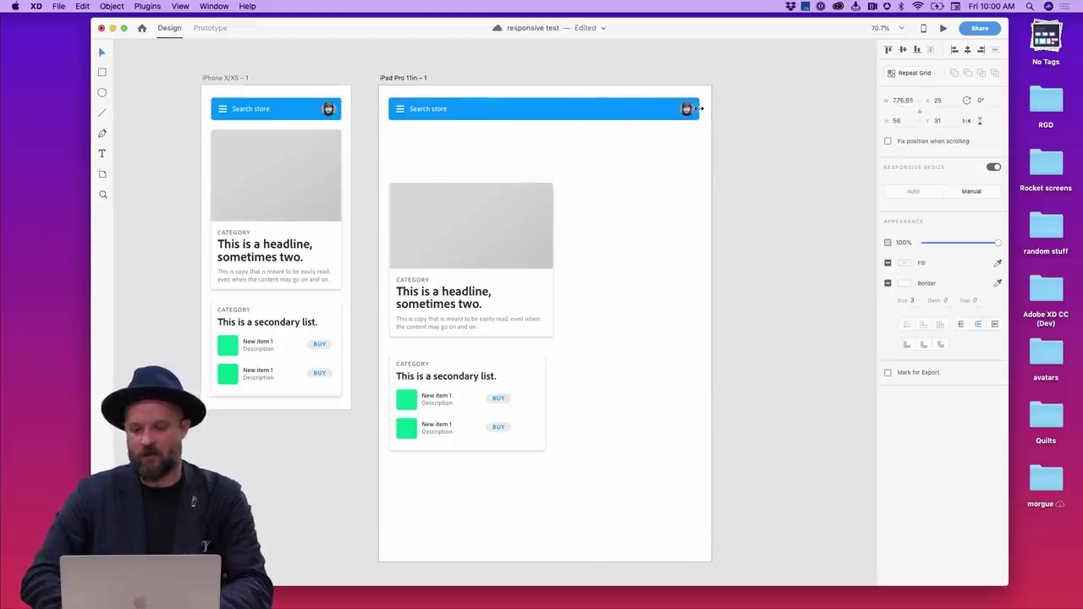
click(653, 178)
scroll(653, 177, down, 5)
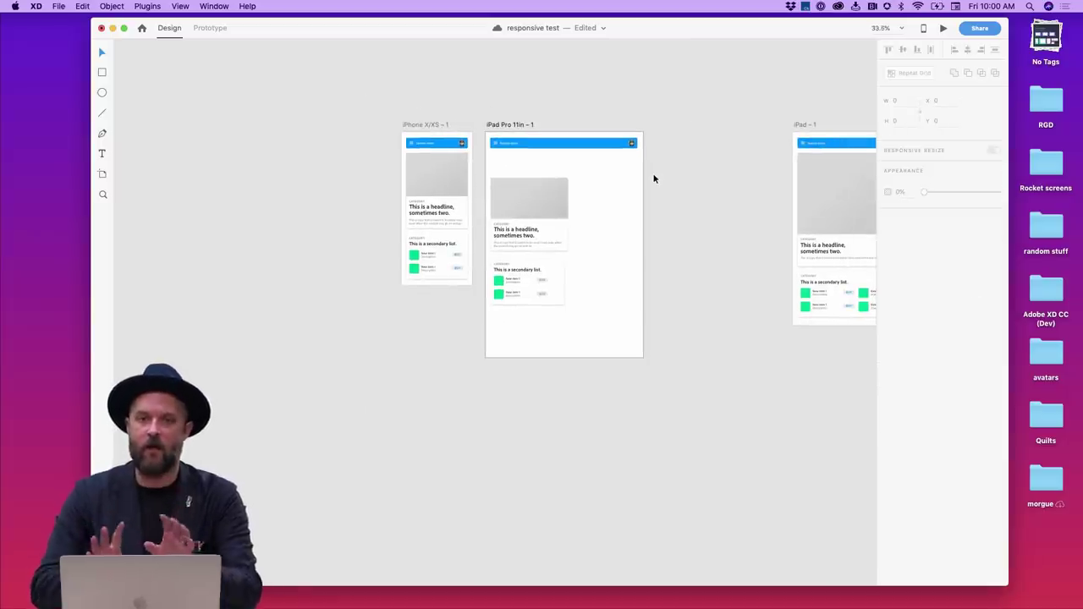